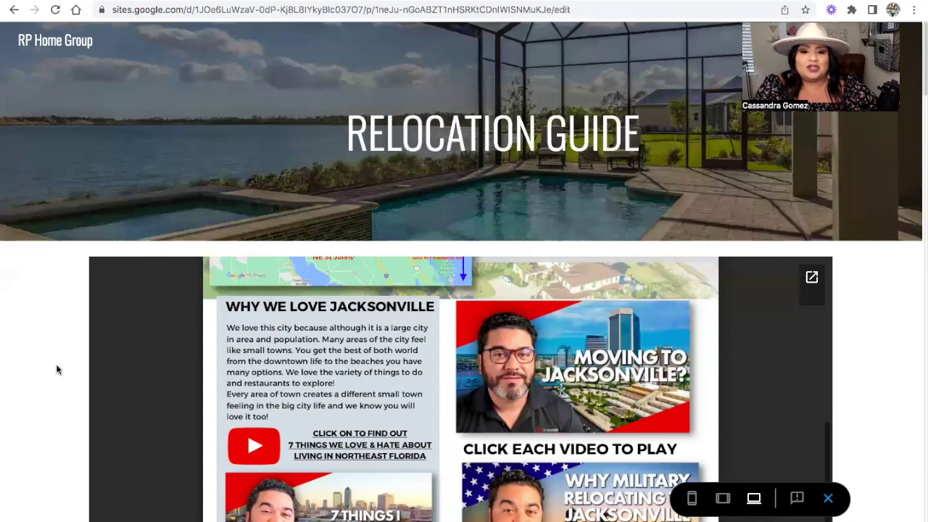
# Review the embedded relocation guide's cover and its Jacksonville statistics page with the area map and video thumbnails.
pyautogui.scroll(10, 224, 363)
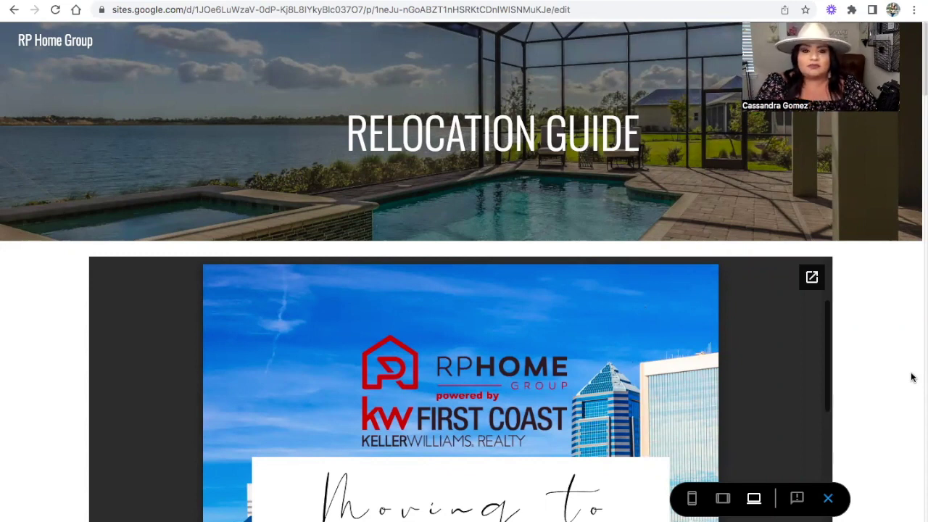
pyautogui.scroll(-3, 912, 377)
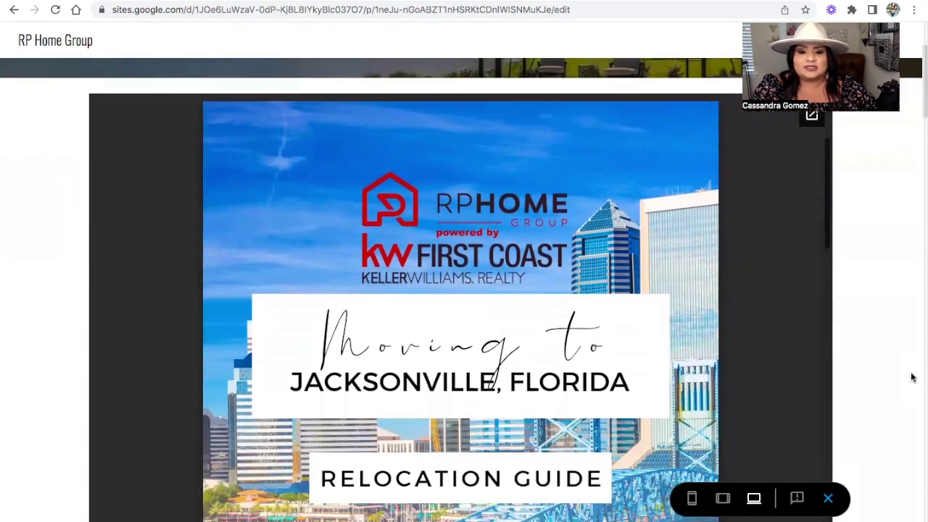
pyautogui.scroll(-2, 911, 377)
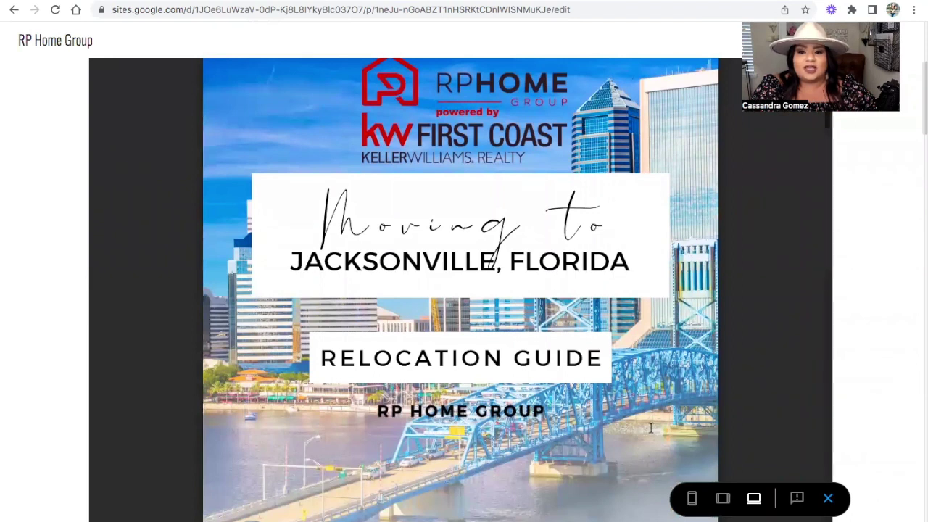
pyautogui.scroll(-9, 650, 428)
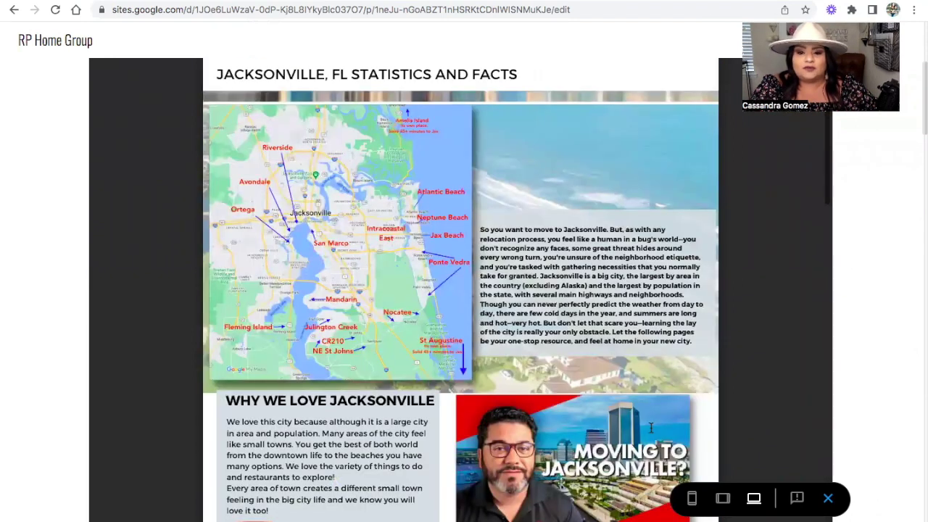
pyautogui.scroll(-9, 650, 427)
pyautogui.scroll(6, 664, 275)
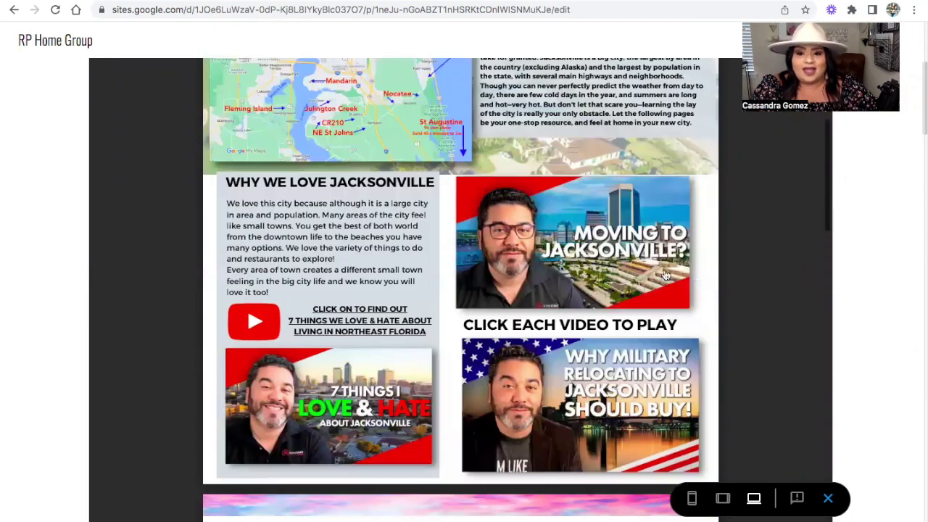
pyautogui.scroll(1, 665, 275)
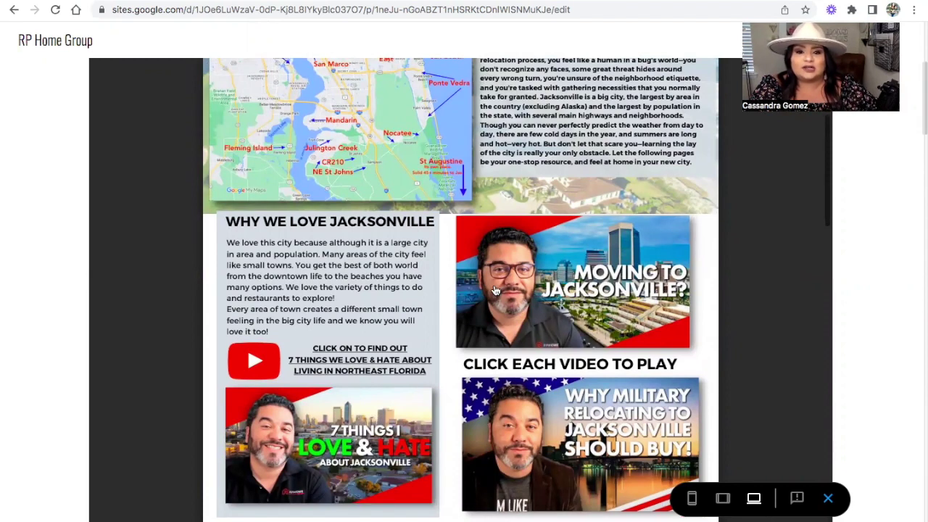
pyautogui.scroll(10, 495, 290)
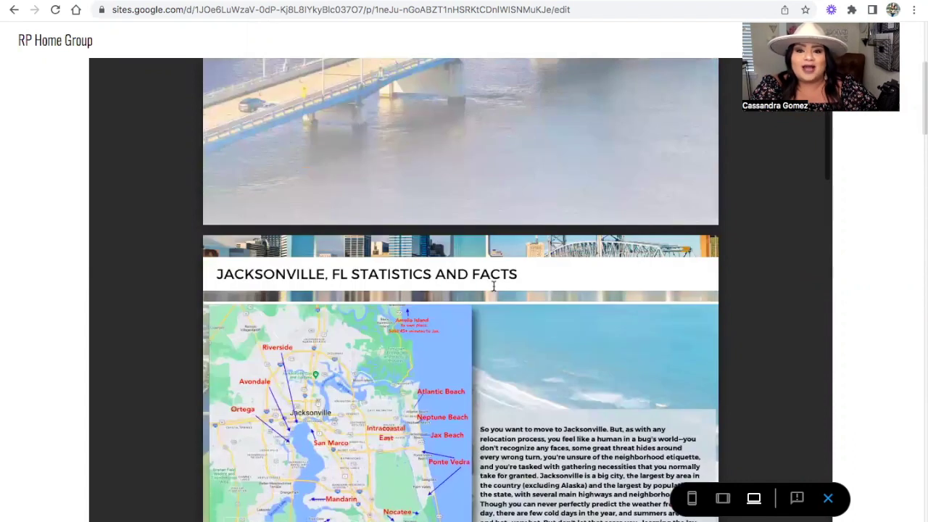
pyautogui.scroll(3, 492, 287)
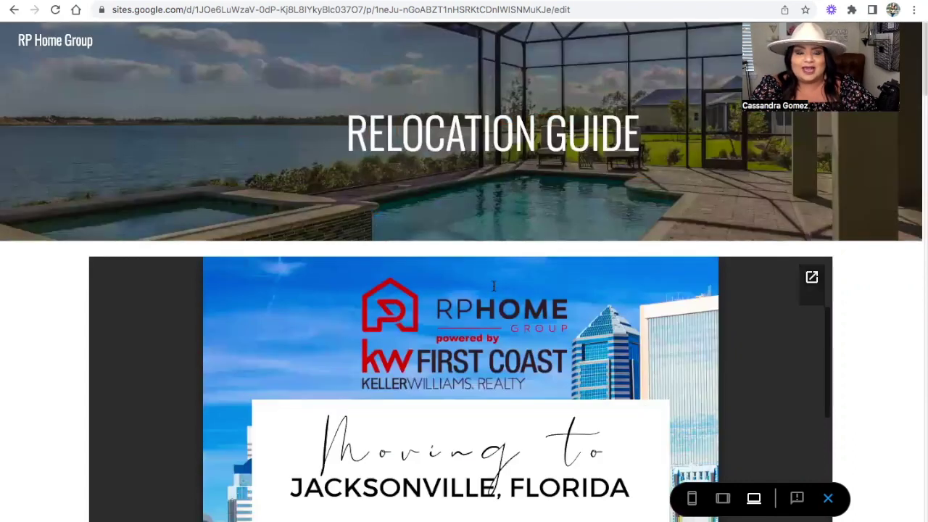
# Open the "Moving to Jacksonville?" video linked in the embedded guide and return to the Relocation Guide page preview.
pyautogui.scroll(-3, 493, 286)
pyautogui.scroll(-2, 675, 455)
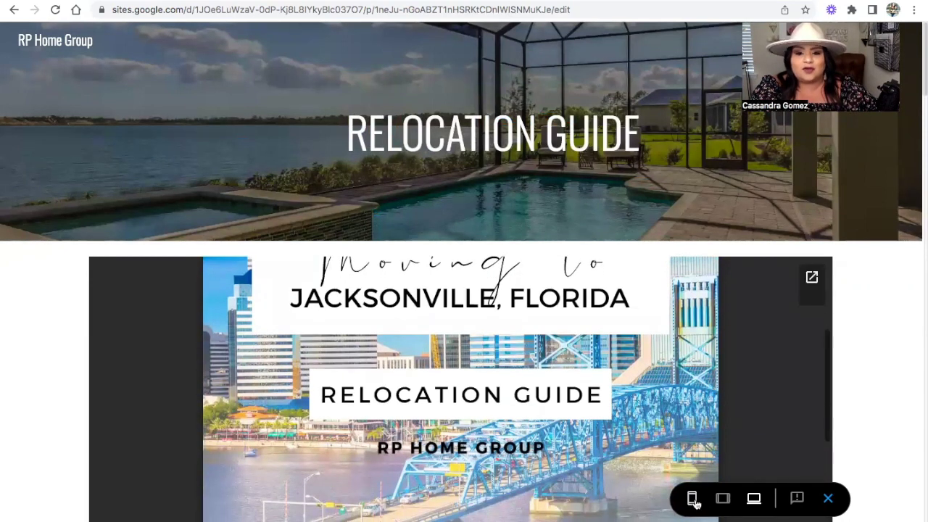
pyautogui.scroll(-5, 780, 370)
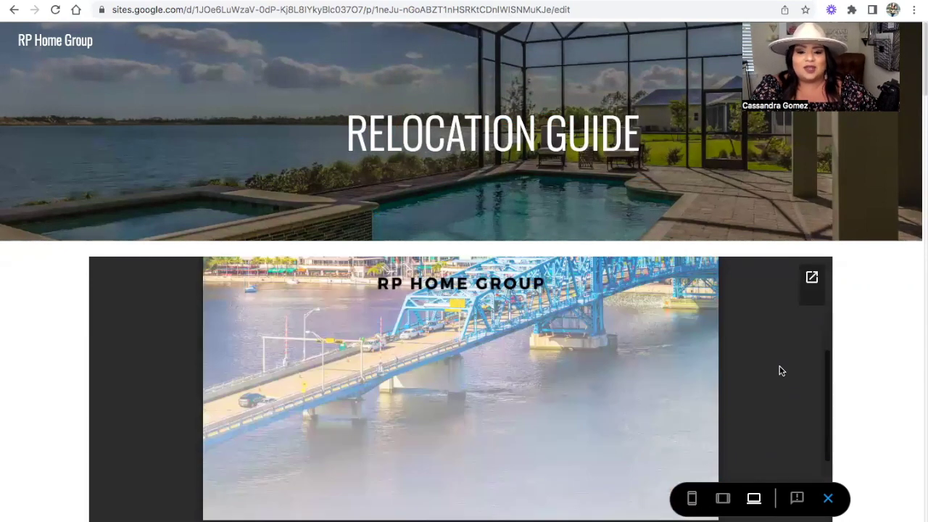
pyautogui.scroll(-10, 781, 370)
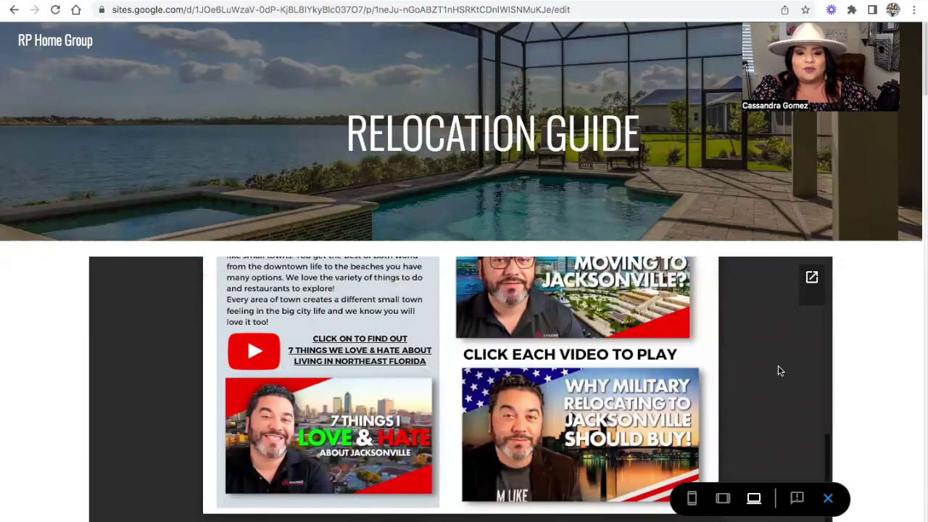
pyautogui.scroll(1, 778, 370)
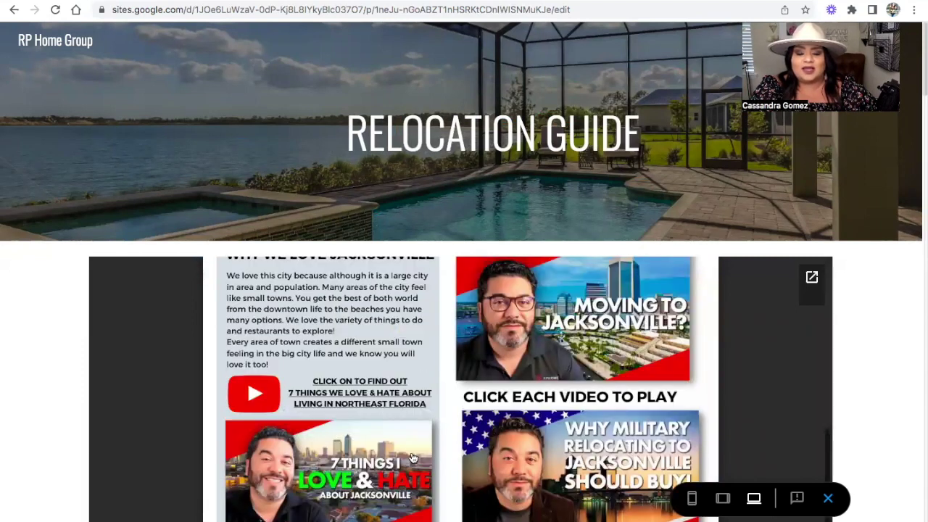
pyautogui.click(559, 338)
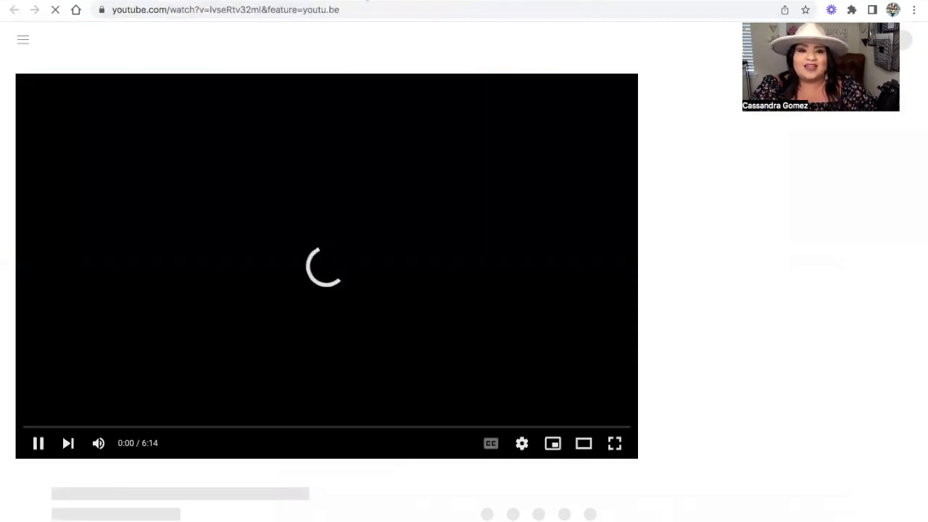
pyautogui.click(277, 1)
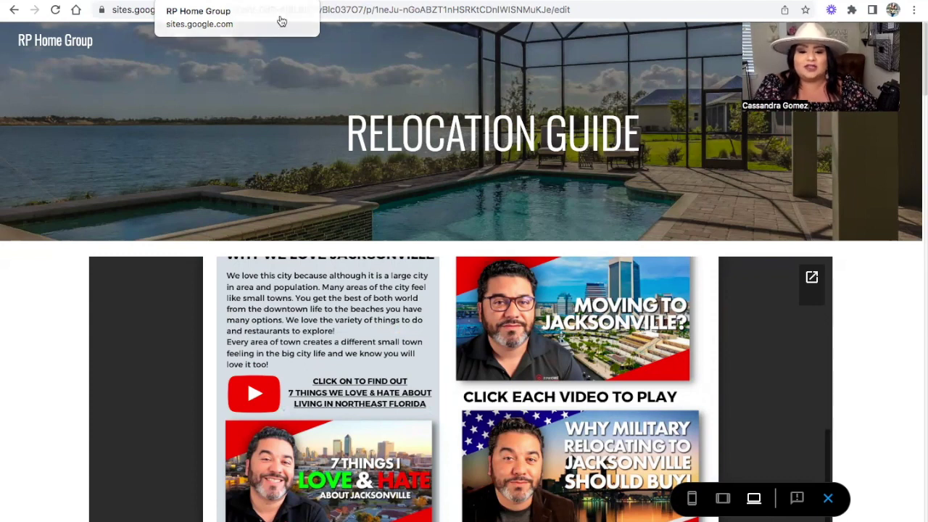
# Examine the guide's remaining video thumbnails and its public services page with the healthcare and school district links.
pyautogui.scroll(-1, 325, 384)
pyautogui.scroll(-1, 325, 384)
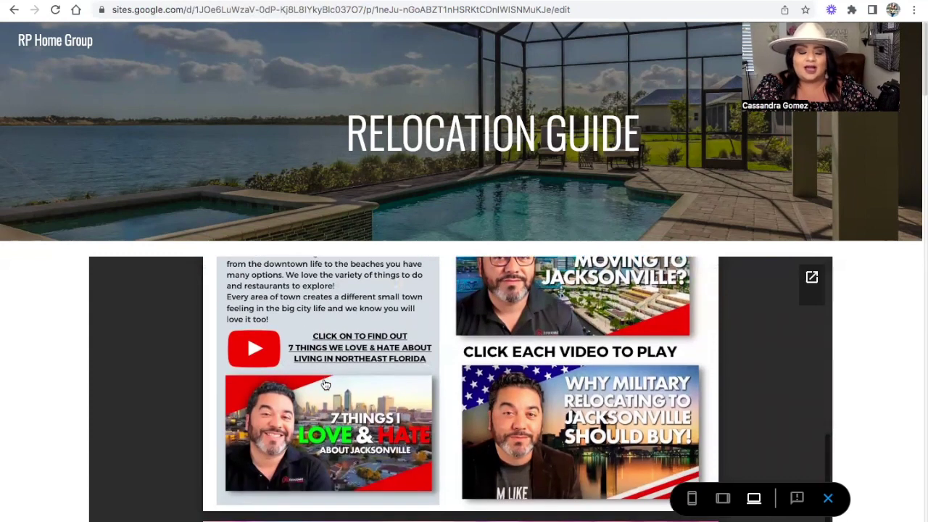
pyautogui.scroll(-3, 325, 384)
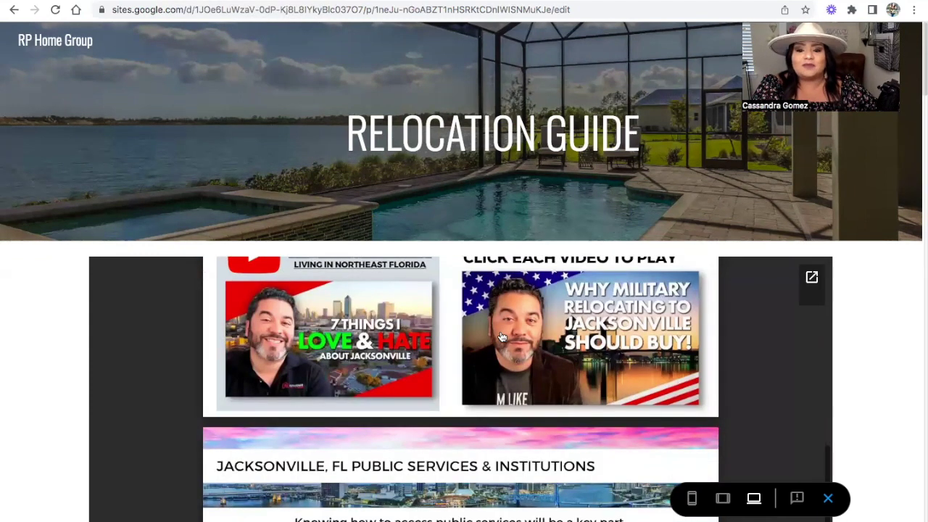
pyautogui.scroll(-5, 500, 337)
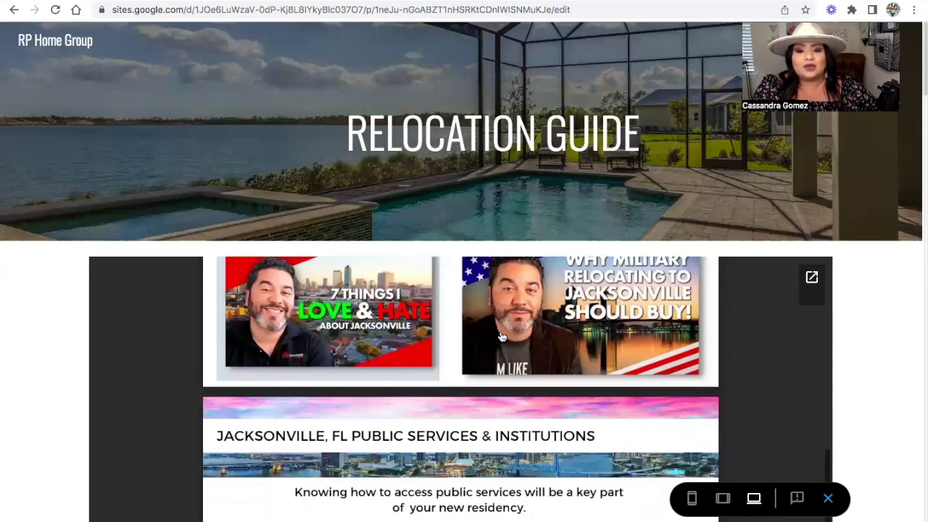
pyautogui.scroll(-4, 500, 330)
pyautogui.scroll(4, 500, 332)
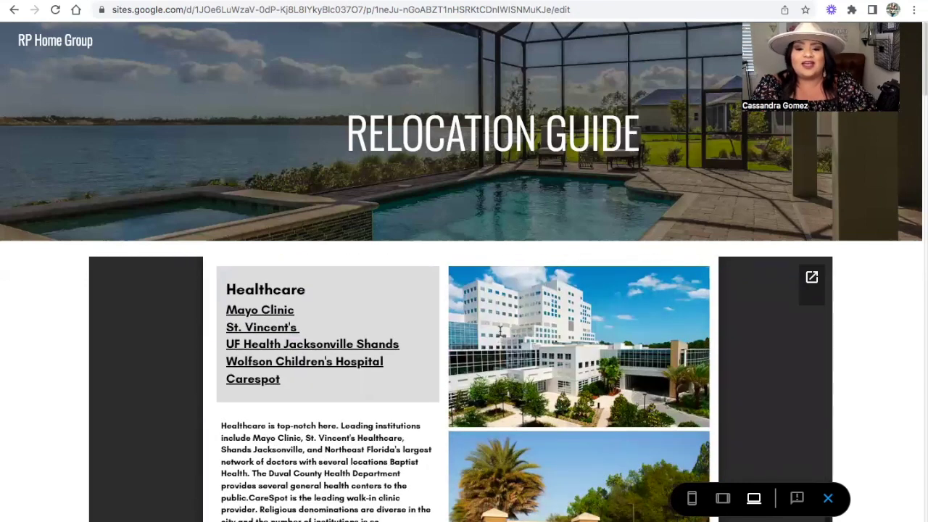
pyautogui.scroll(-2, 500, 332)
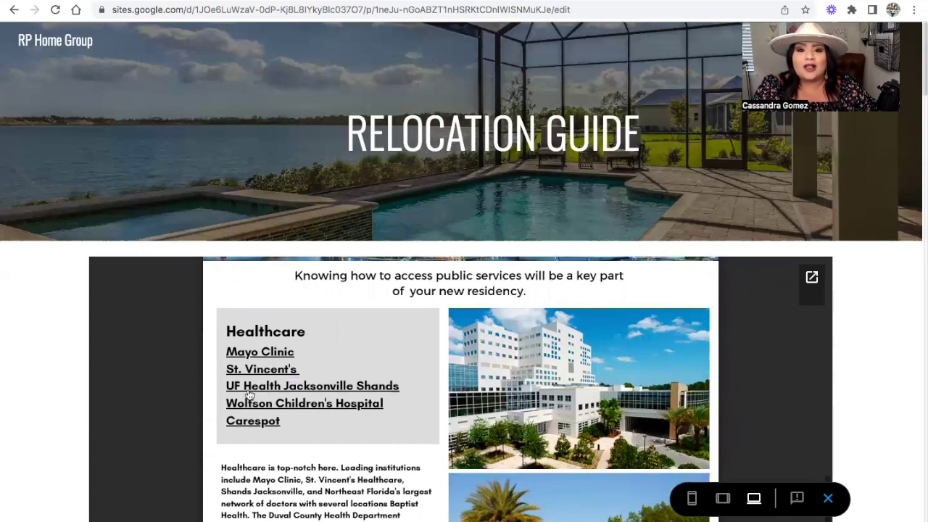
pyautogui.scroll(-4, 260, 340)
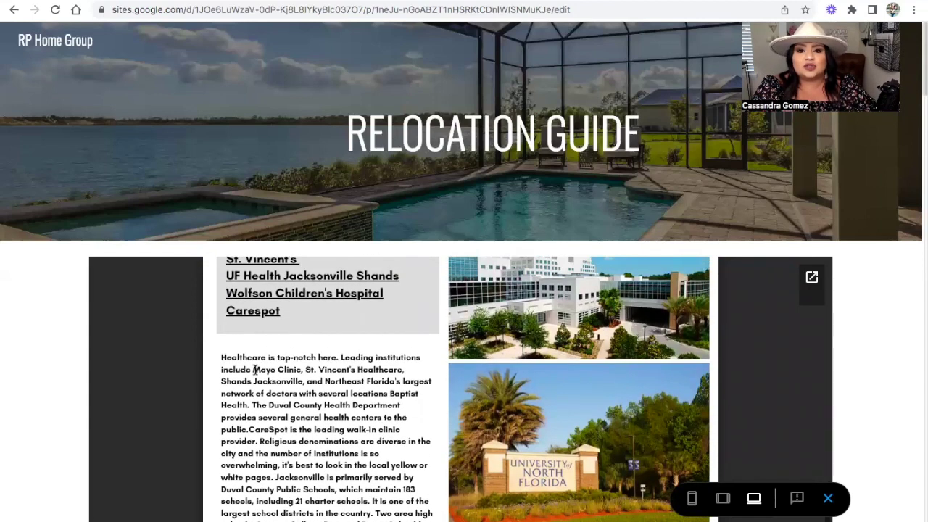
pyautogui.scroll(-5, 255, 370)
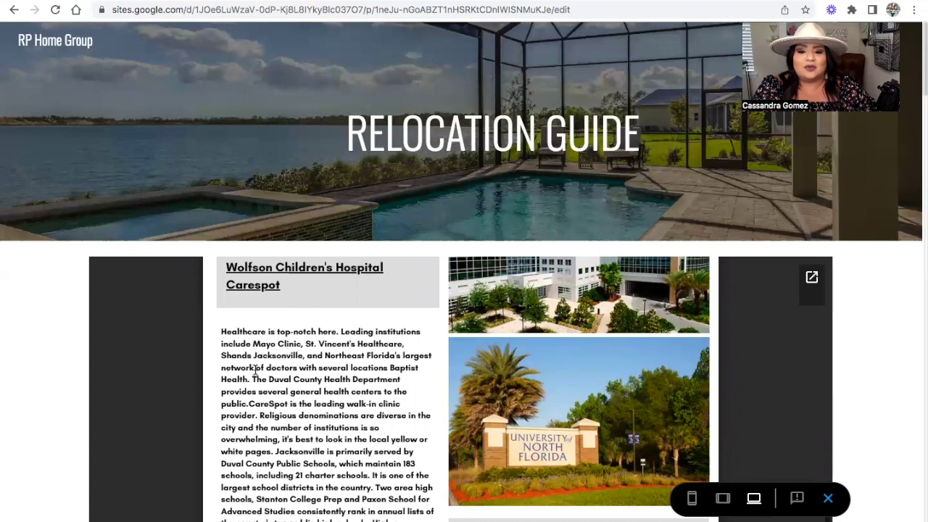
pyautogui.scroll(-2, 255, 370)
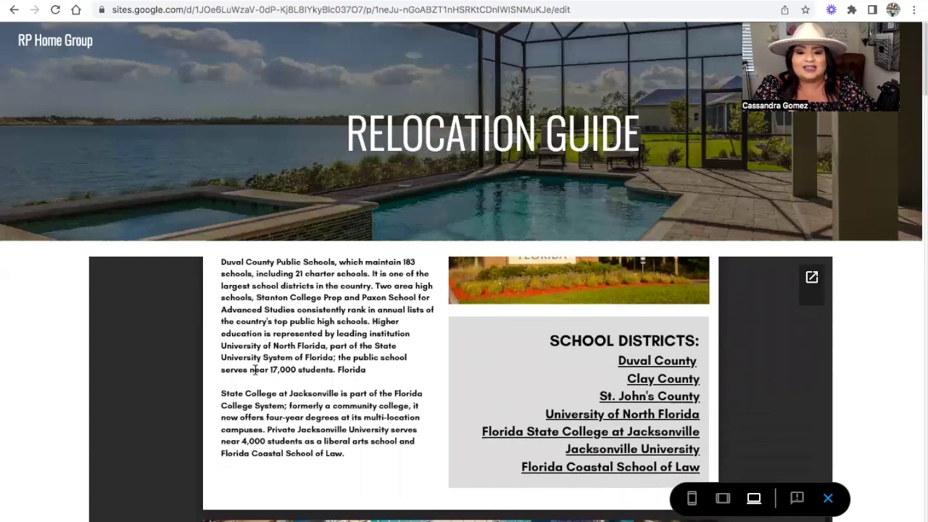
# Look through the guide's sports, events, attractions, dining and contact pages up to its final page and the home search section.
pyautogui.scroll(-9, 255, 369)
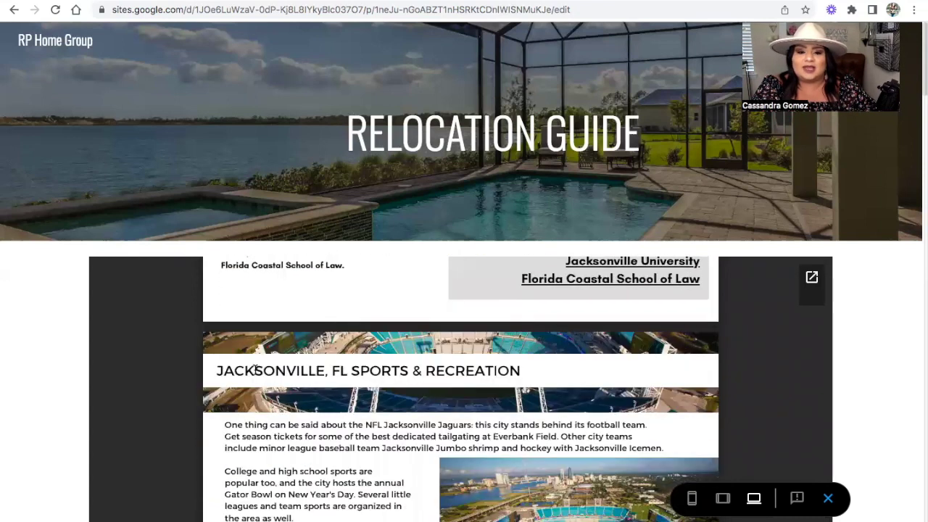
pyautogui.scroll(-3, 255, 370)
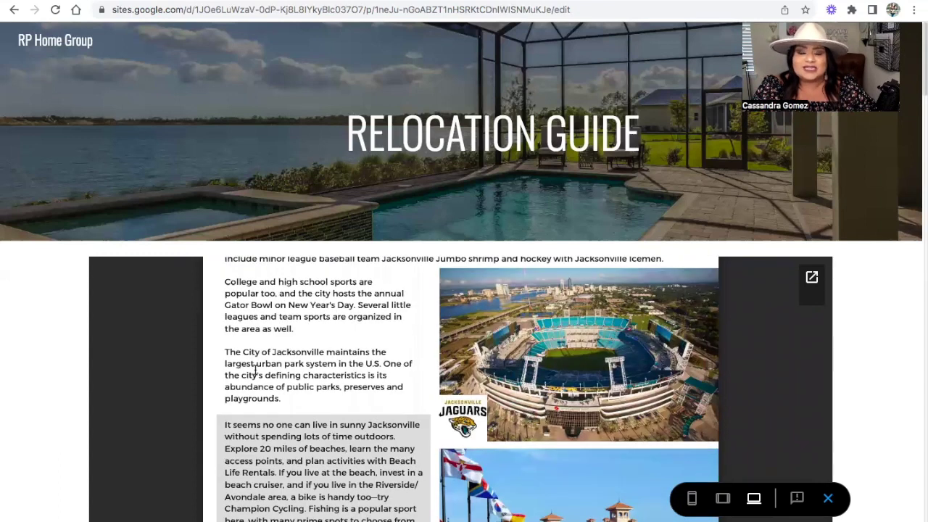
pyautogui.scroll(-12, 255, 370)
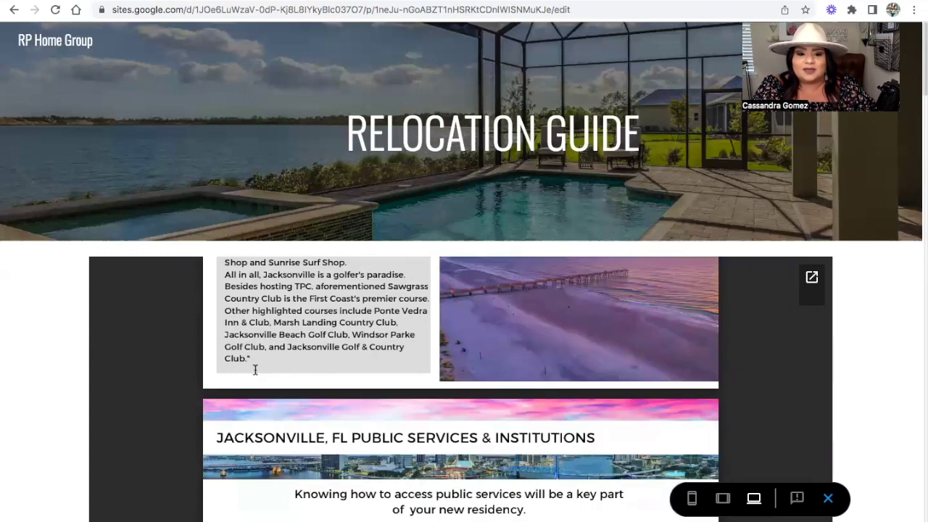
pyautogui.scroll(-12, 255, 370)
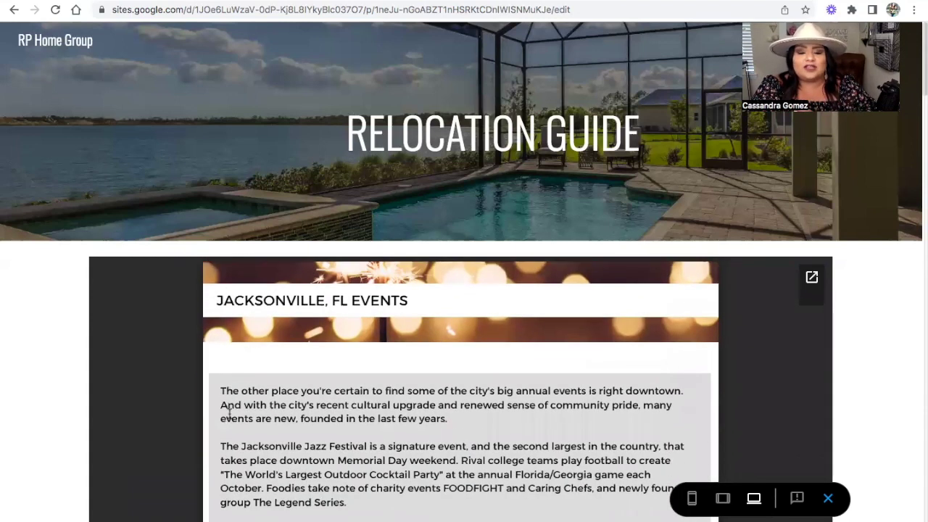
pyautogui.scroll(-2, 229, 413)
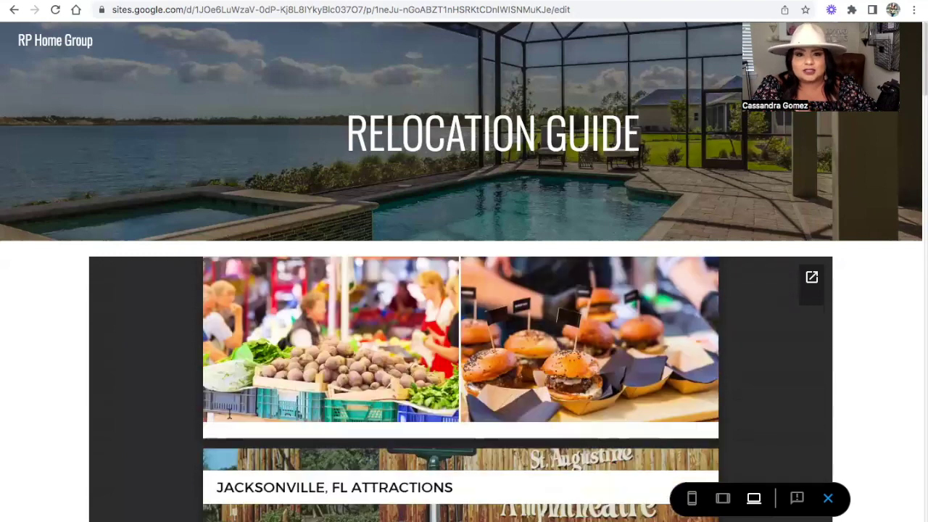
pyautogui.scroll(-3, 229, 414)
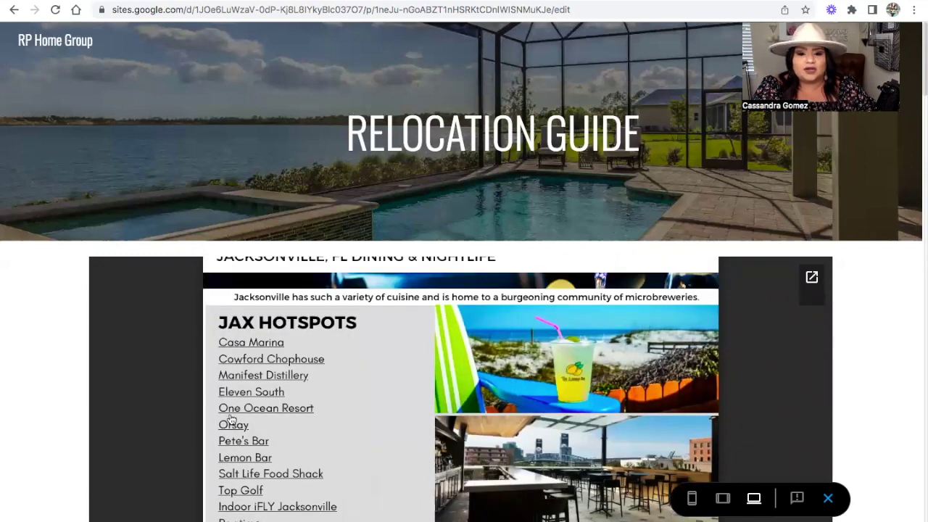
pyautogui.scroll(-1, 231, 419)
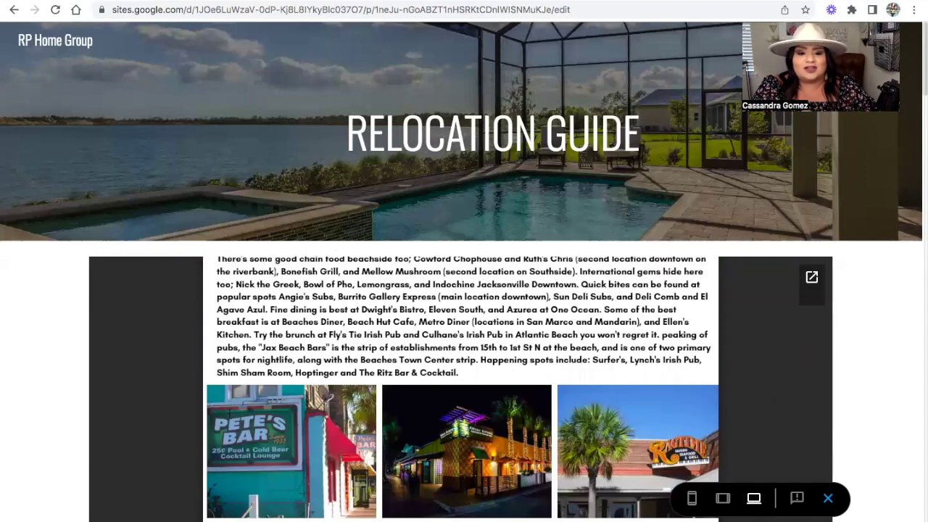
pyautogui.scroll(-3, 229, 413)
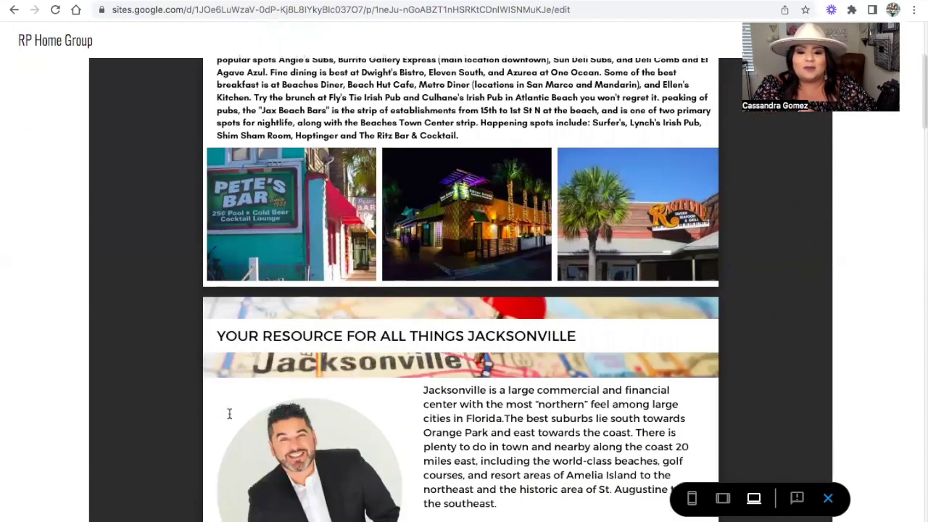
pyautogui.scroll(-1, 229, 413)
pyautogui.scroll(-1, 229, 413)
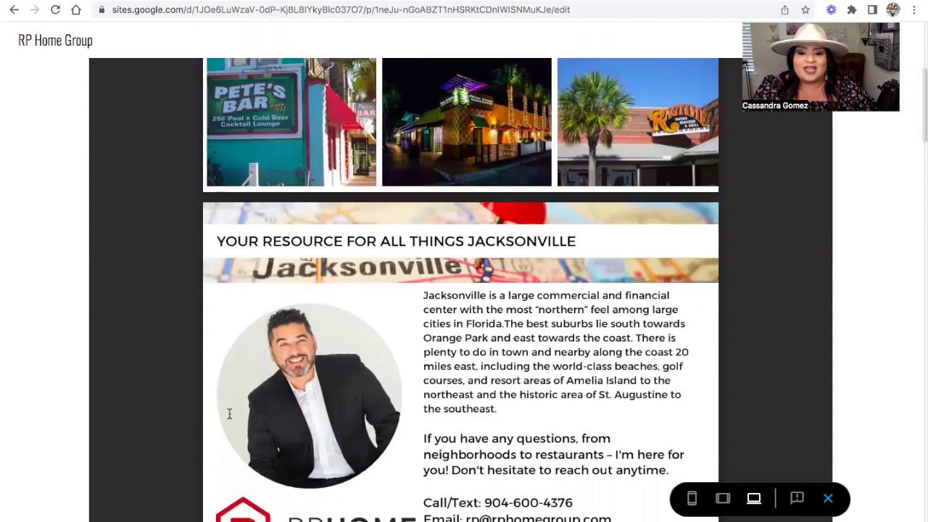
pyautogui.scroll(-6, 855, 358)
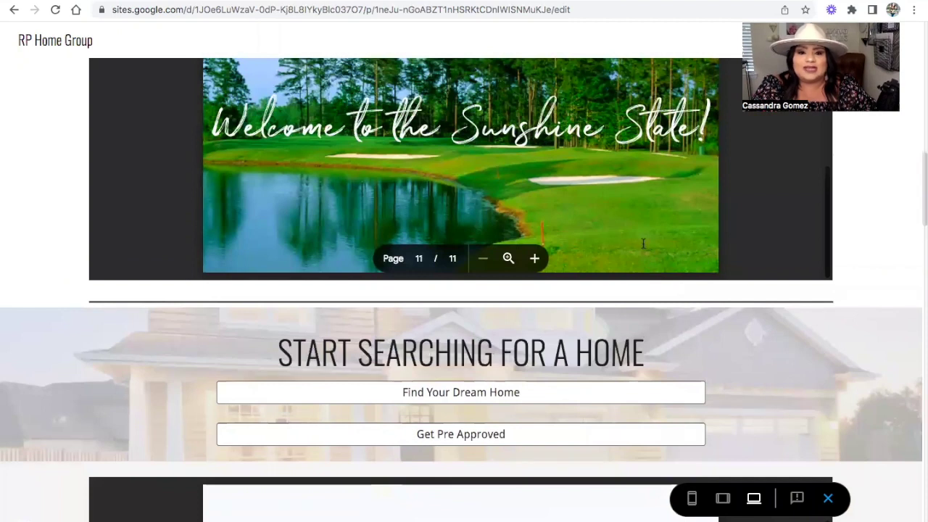
# Return to the embedded guide's cover and the header of the Relocation Guide page.
pyautogui.scroll(3, 643, 244)
pyautogui.scroll(7, 642, 244)
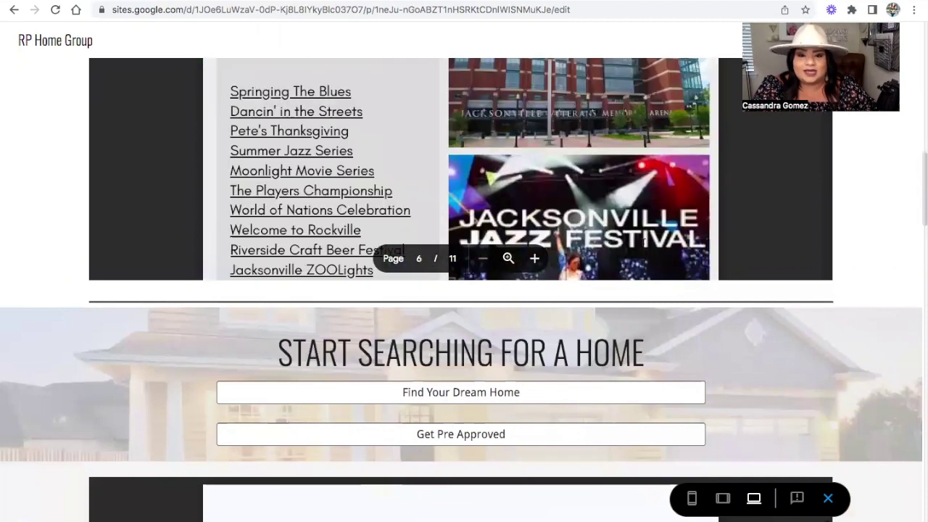
pyautogui.scroll(5, 642, 244)
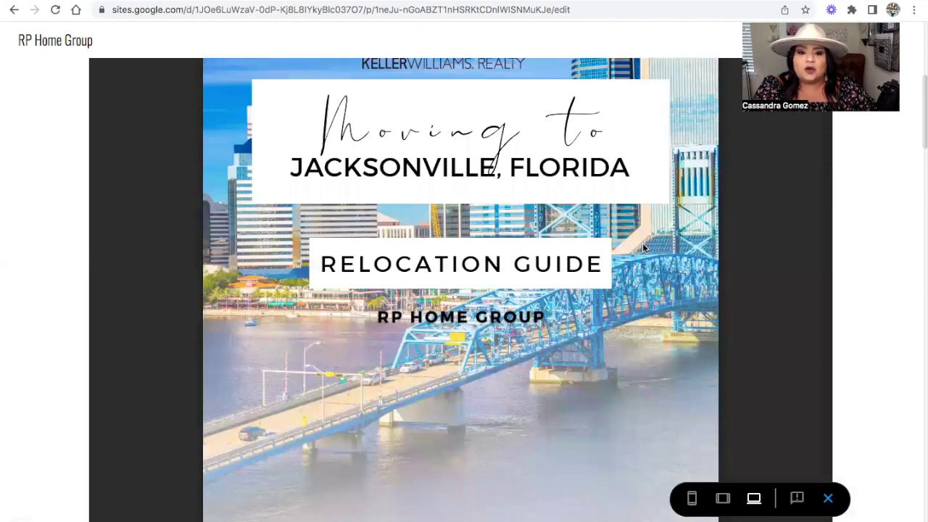
pyautogui.scroll(5, 912, 317)
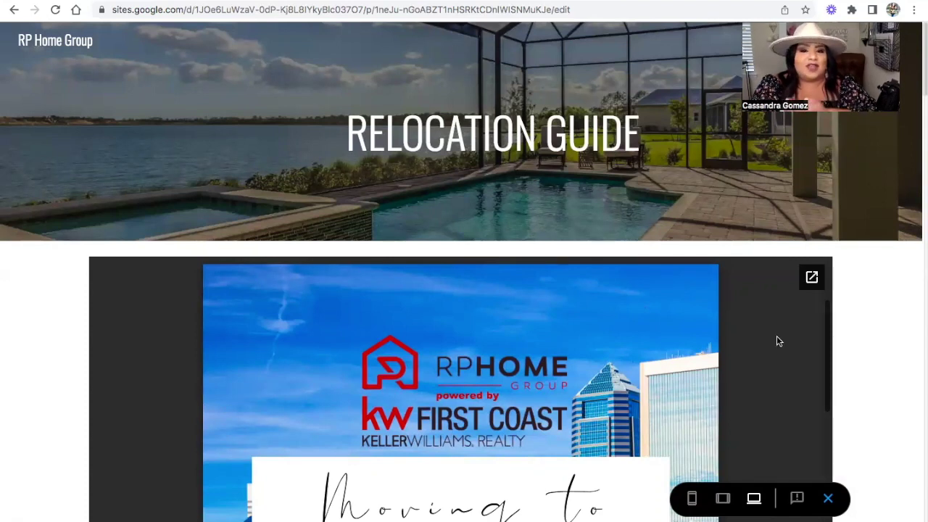
# Look past the embedded Jacksonville guide's first pages to the home search section with its dream home and pre-approval links.
pyautogui.scroll(-5, 773, 395)
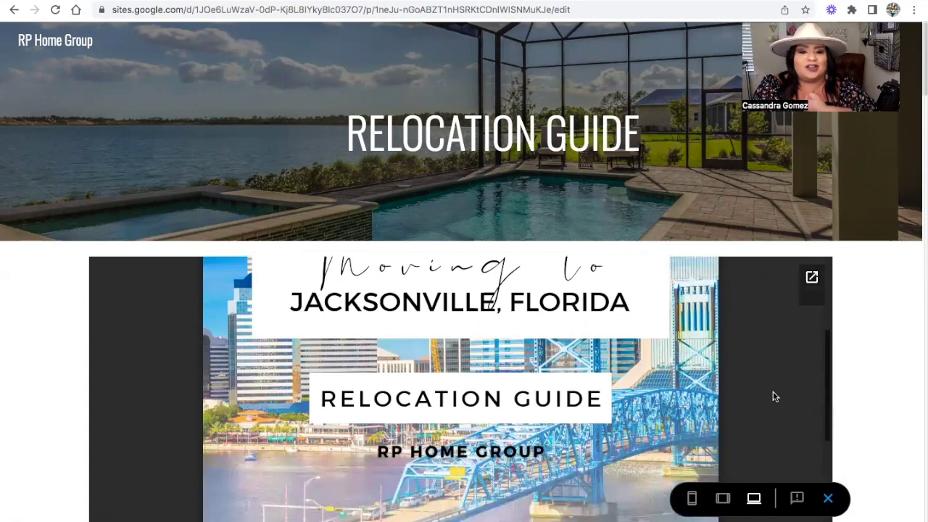
pyautogui.scroll(-5, 897, 413)
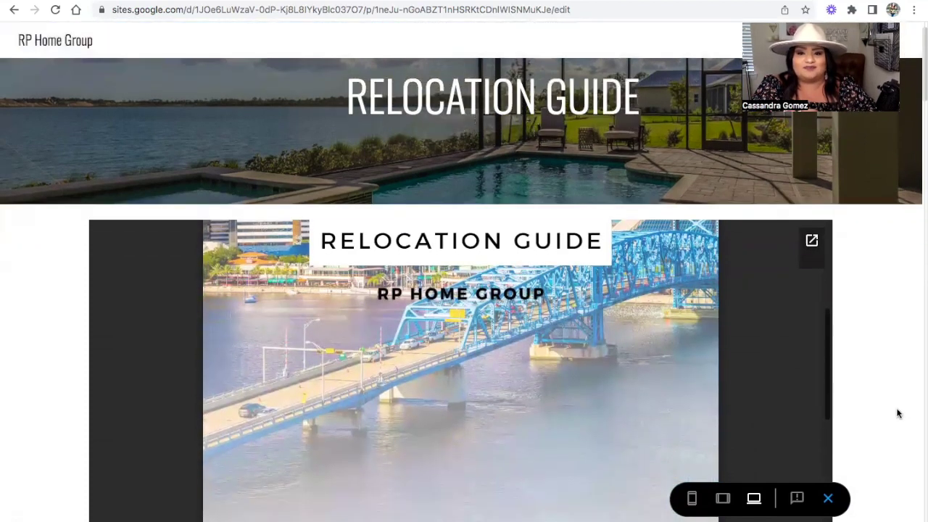
pyautogui.scroll(-10, 896, 413)
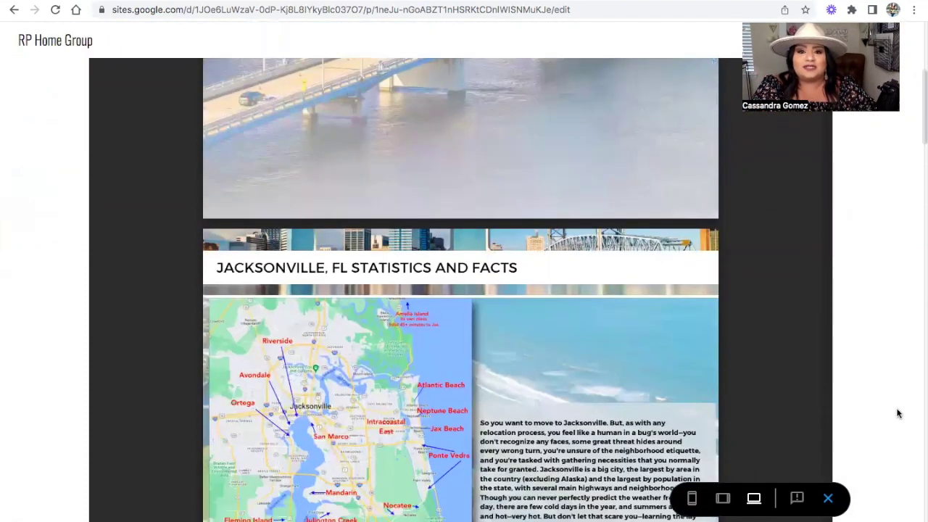
pyautogui.scroll(-8, 897, 413)
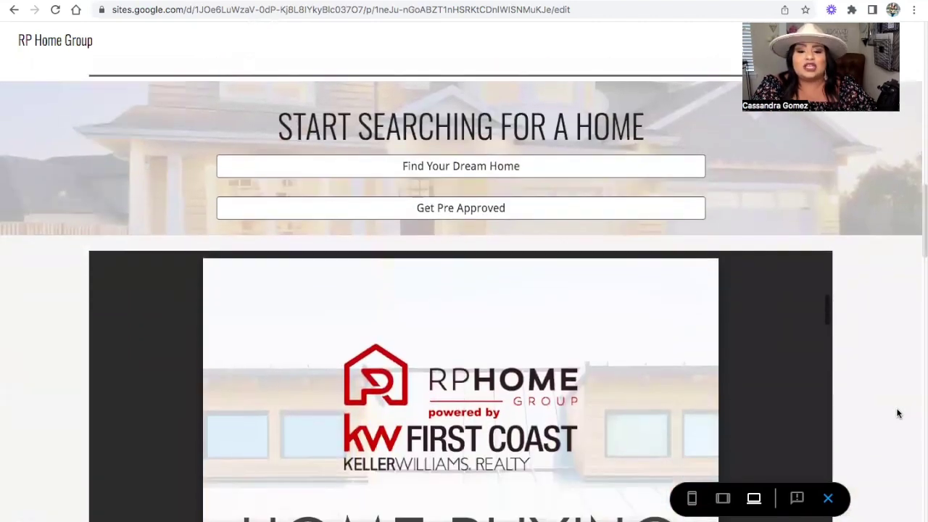
pyautogui.scroll(-1, 897, 413)
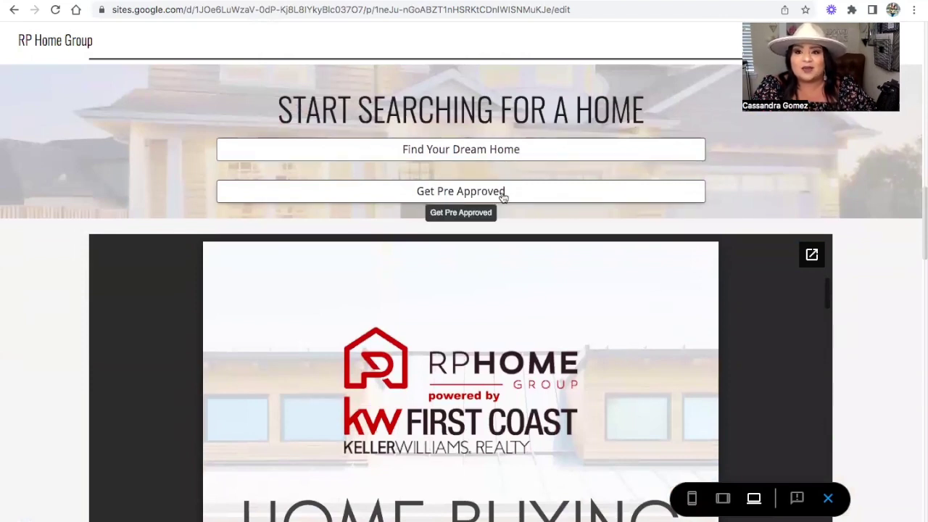
pyautogui.scroll(-3, 879, 321)
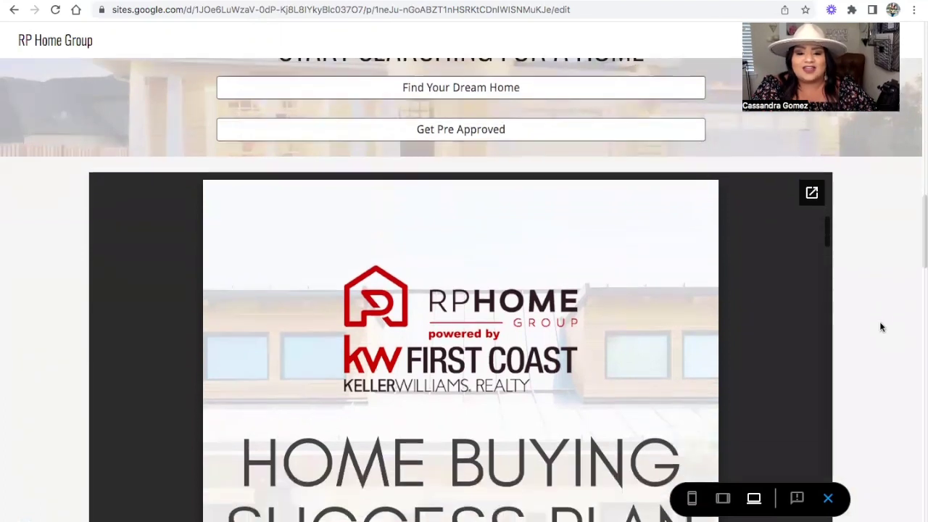
# Look through the embedded Home Buying Success Plan, including its table of contents, values and Keller Williams pages.
pyautogui.scroll(-3, 881, 326)
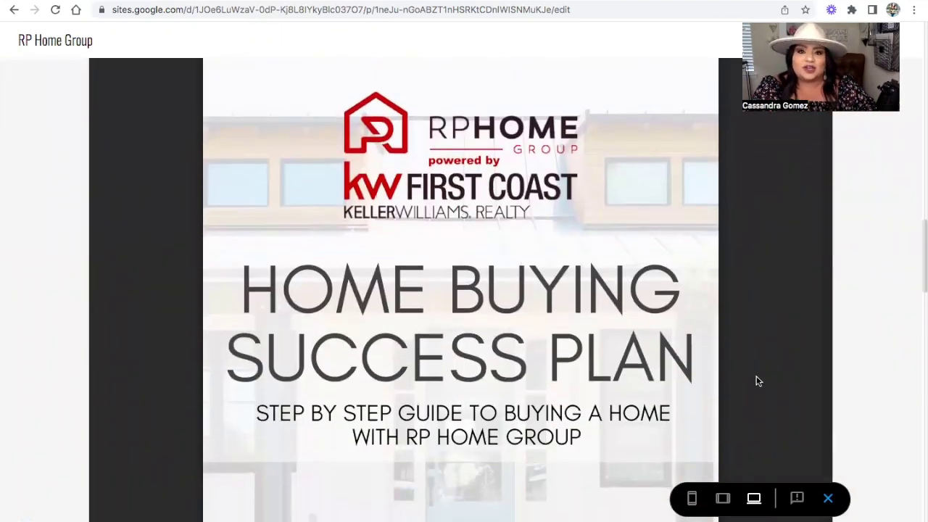
pyautogui.scroll(-5, 756, 382)
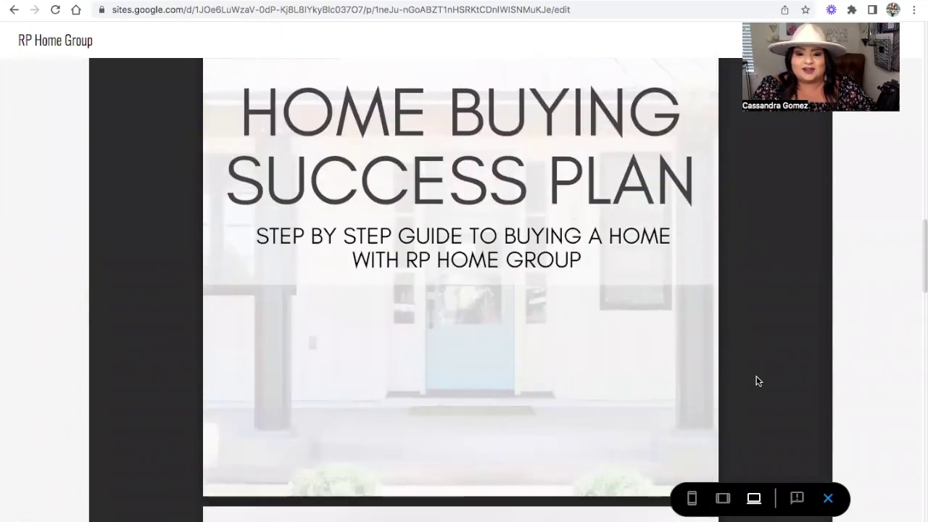
pyautogui.scroll(-15, 756, 381)
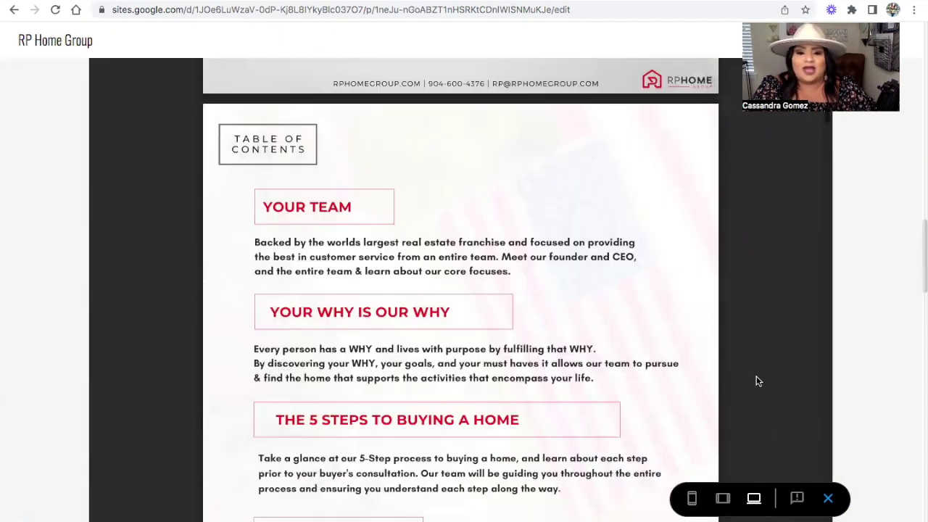
pyautogui.scroll(-15, 755, 381)
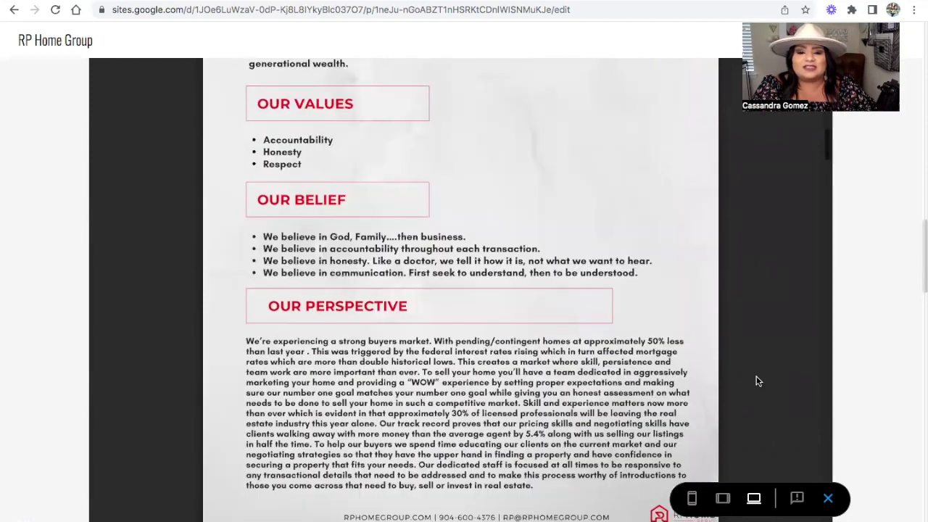
pyautogui.scroll(-20, 756, 381)
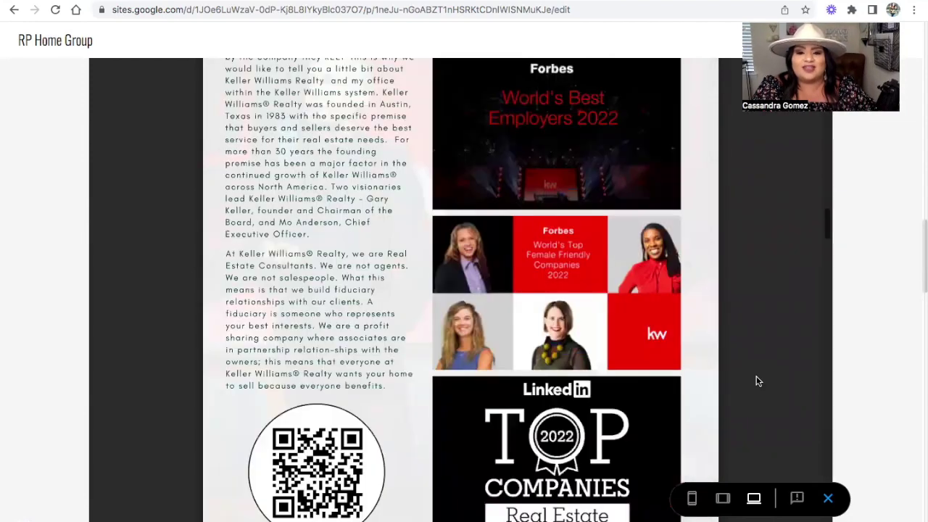
pyautogui.scroll(-20, 756, 381)
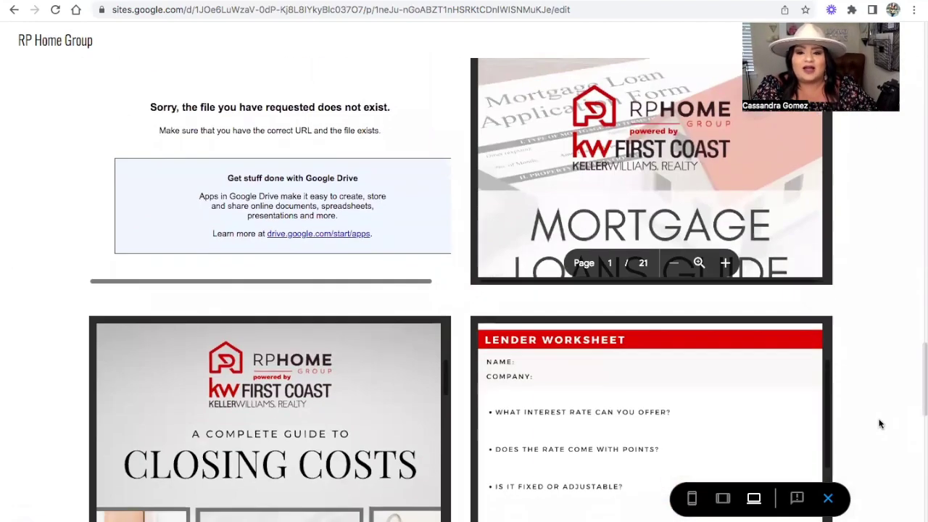
# Examine the closing costs guide, the lender worksheet and the embedded neighborhood videos at the end of the Relocation Guide page.
pyautogui.scroll(-4, 879, 424)
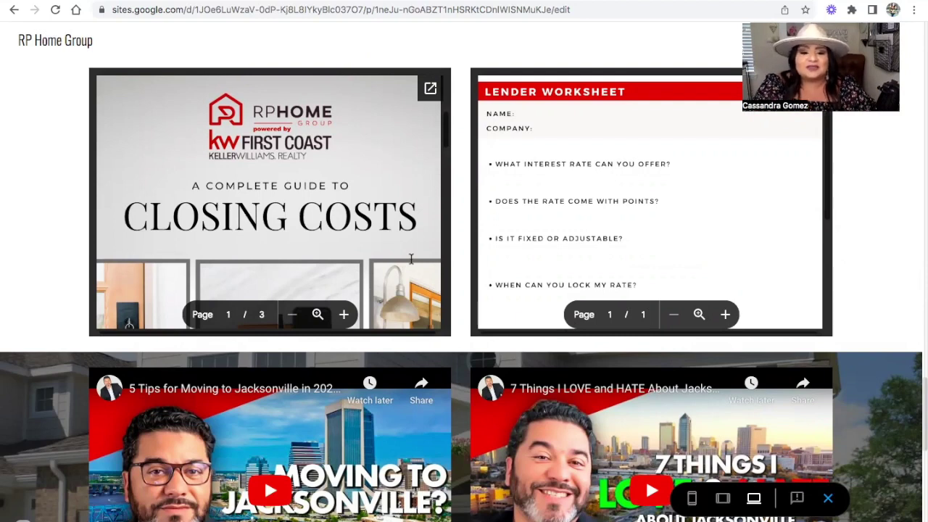
pyautogui.scroll(-2, 410, 258)
pyautogui.scroll(-3, 126, 458)
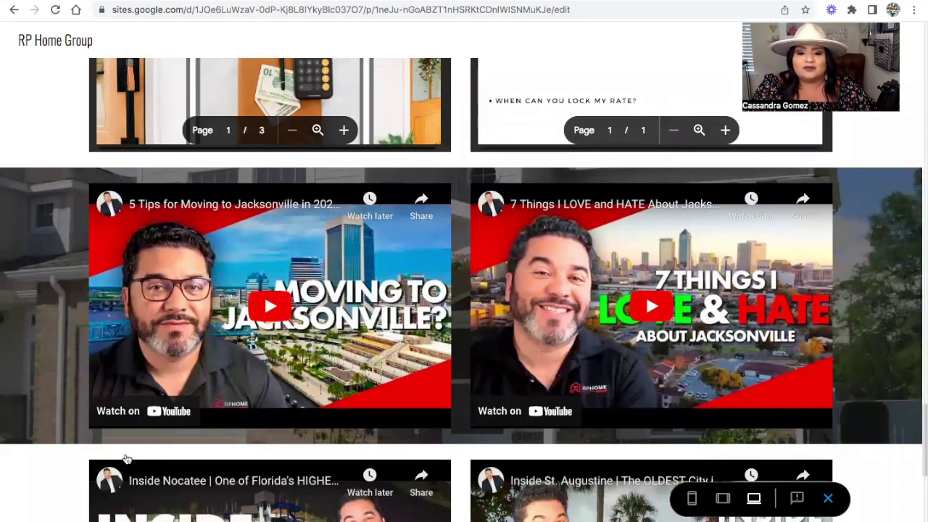
pyautogui.scroll(-5, 126, 458)
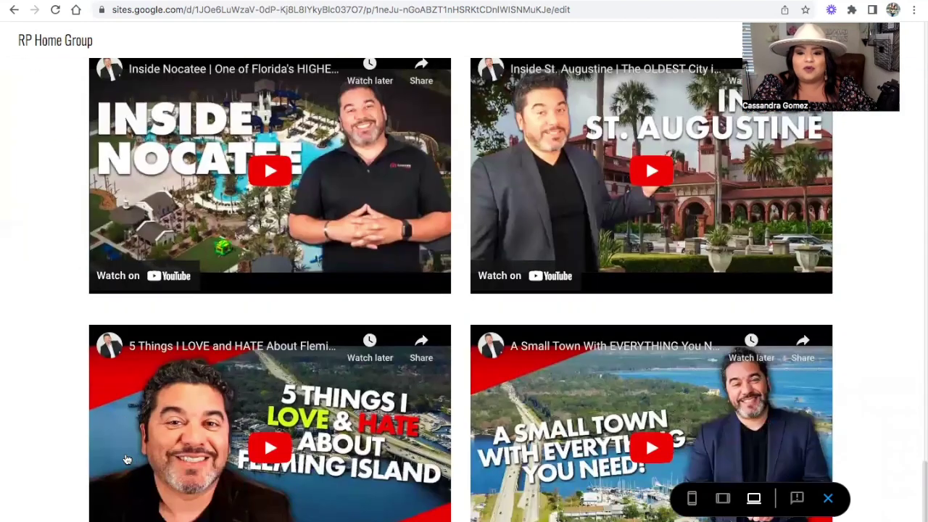
pyautogui.scroll(-1, 126, 458)
pyautogui.scroll(2, 126, 458)
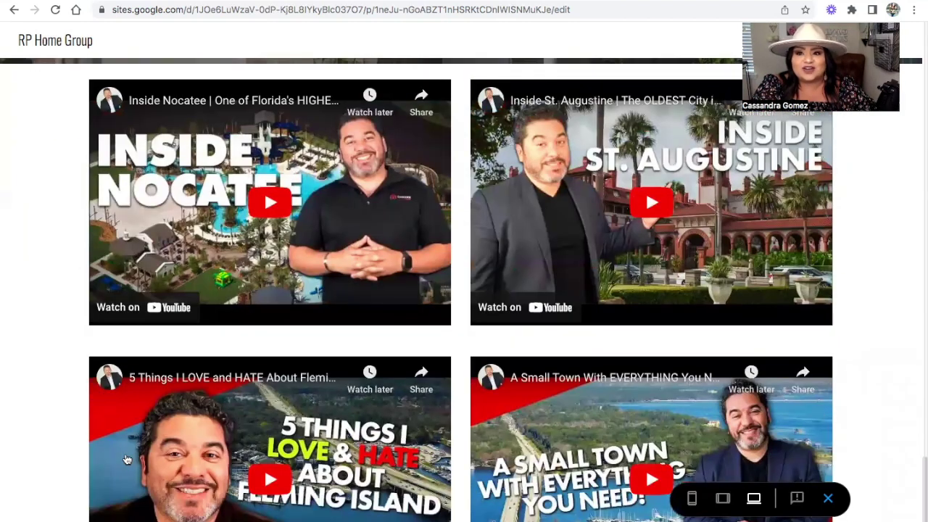
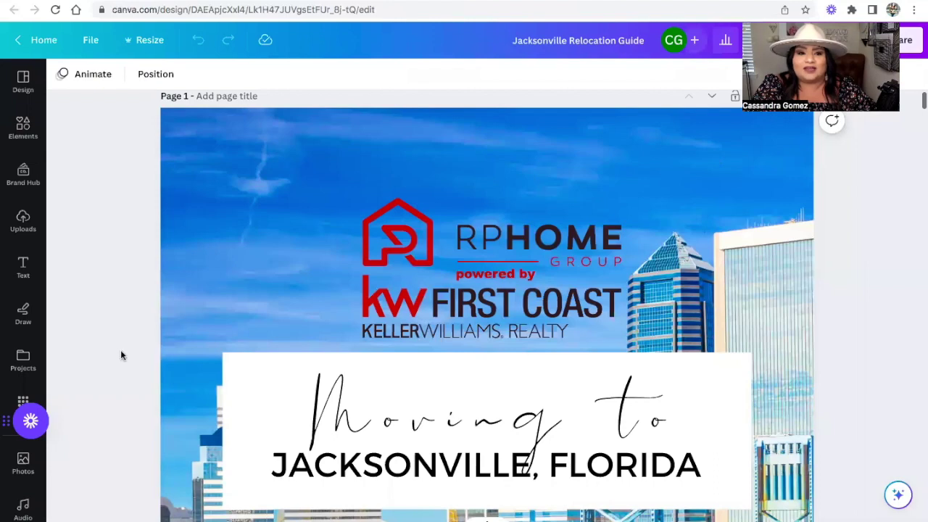
# Switch to the Jacksonville Relocation Guide design in Canva and view the link attached to the "Moving to Jacksonville?" thumbnail.
pyautogui.scroll(-3, 123, 350)
pyautogui.scroll(-10, 135, 330)
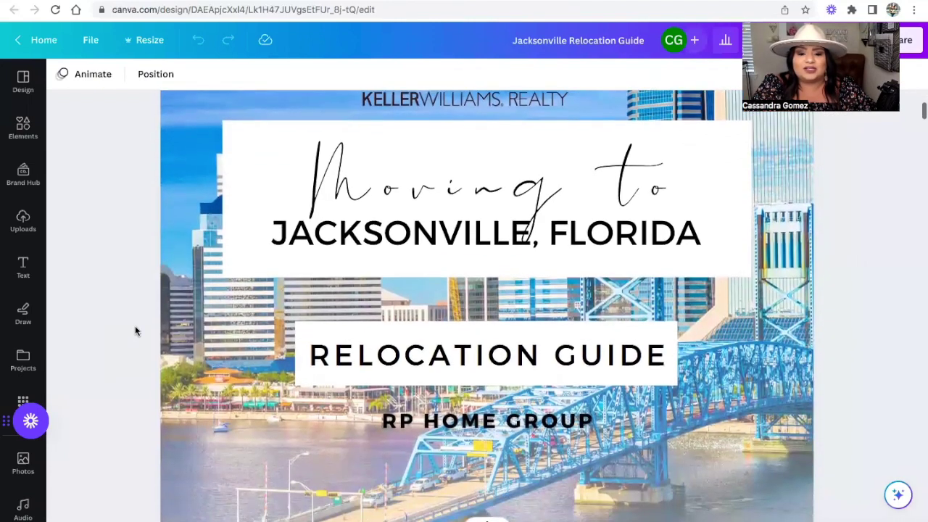
pyautogui.scroll(-3, 135, 331)
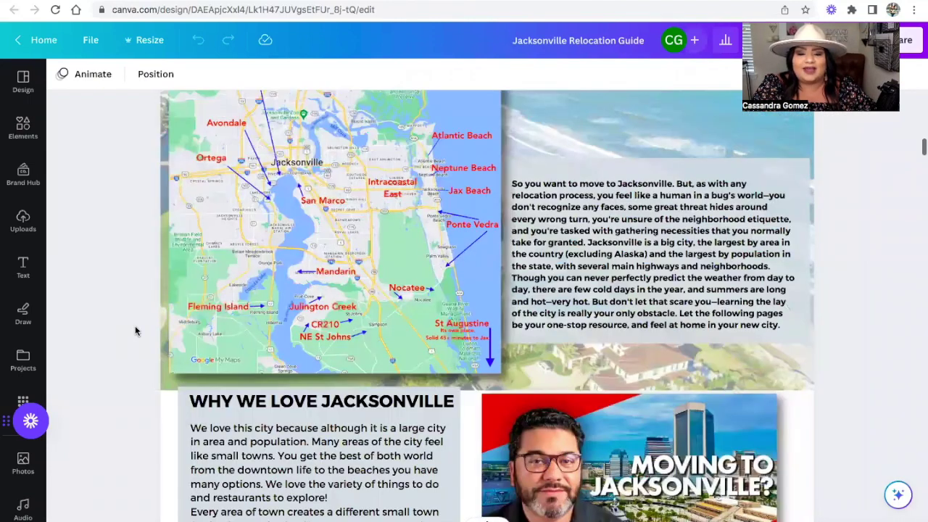
pyautogui.scroll(-2, 135, 331)
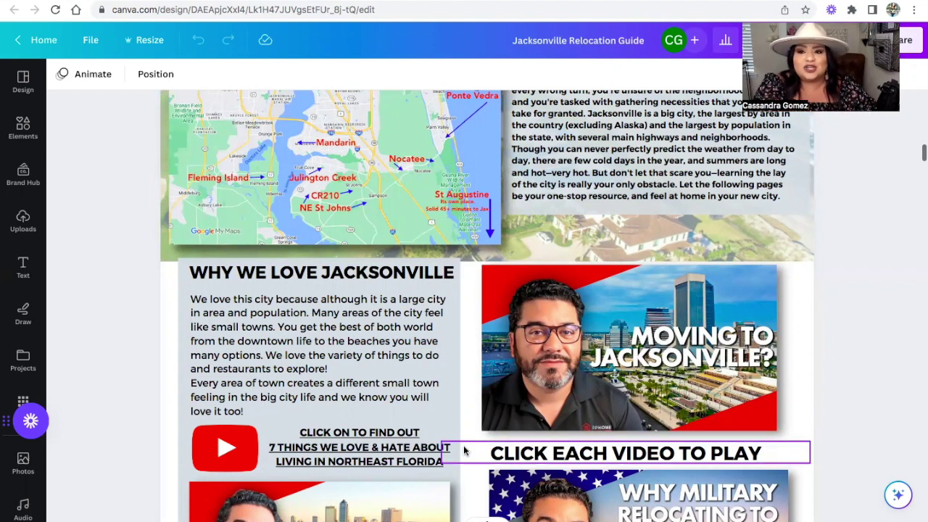
pyautogui.click(573, 366)
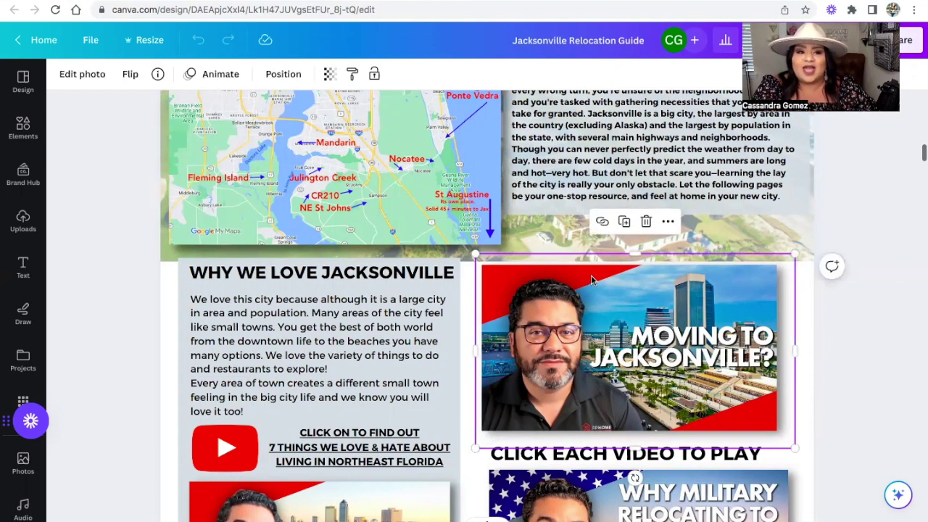
pyautogui.click(603, 221)
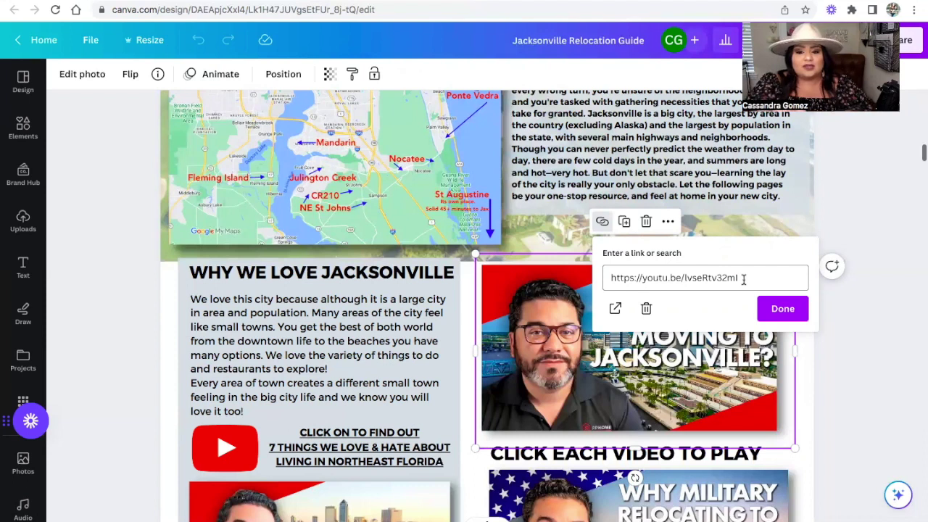
pyautogui.click(846, 365)
# View the link attached to the "7 Things I Love & Hate About Jacksonville" thumbnail.
pyautogui.scroll(-1, 845, 366)
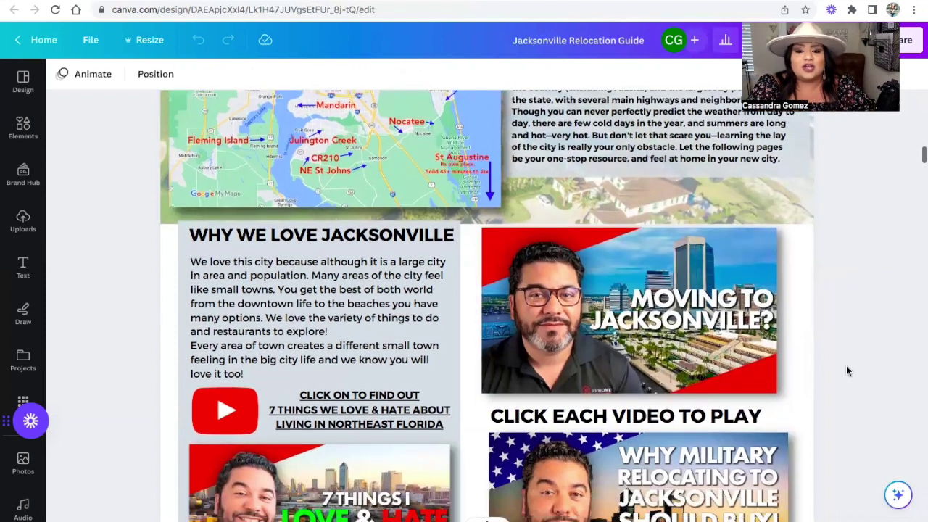
pyautogui.scroll(-3, 845, 366)
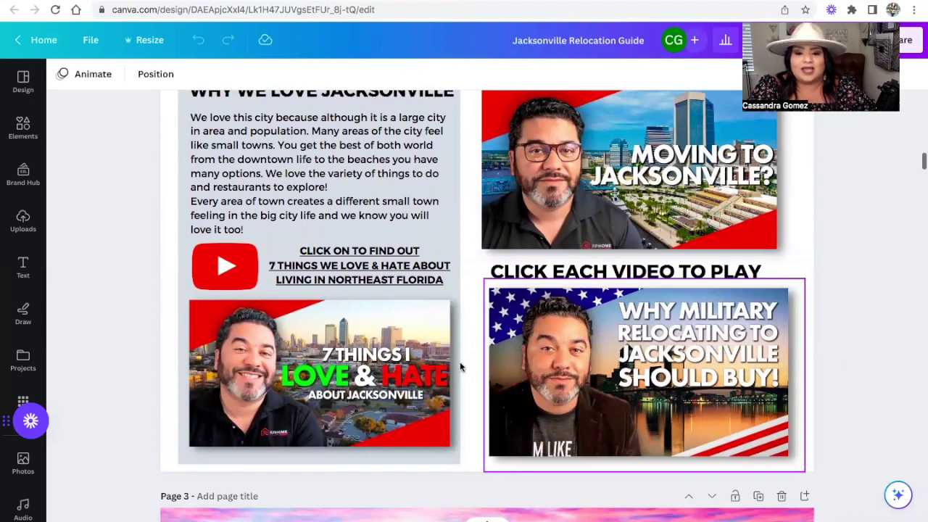
pyautogui.click(398, 350)
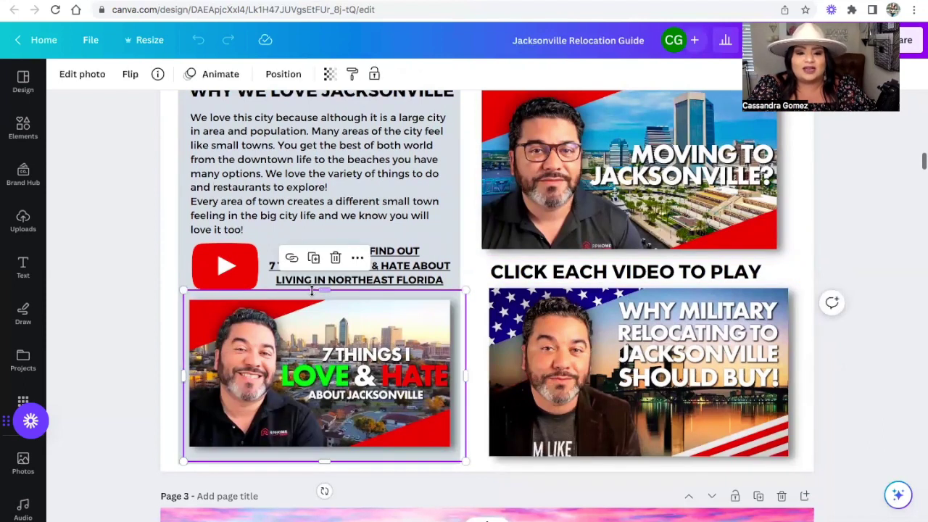
pyautogui.click(291, 258)
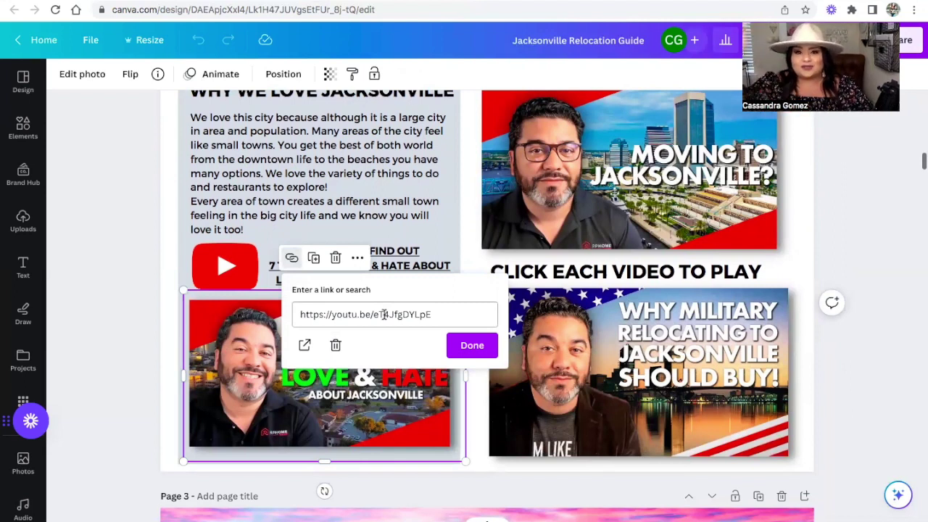
pyautogui.click(874, 249)
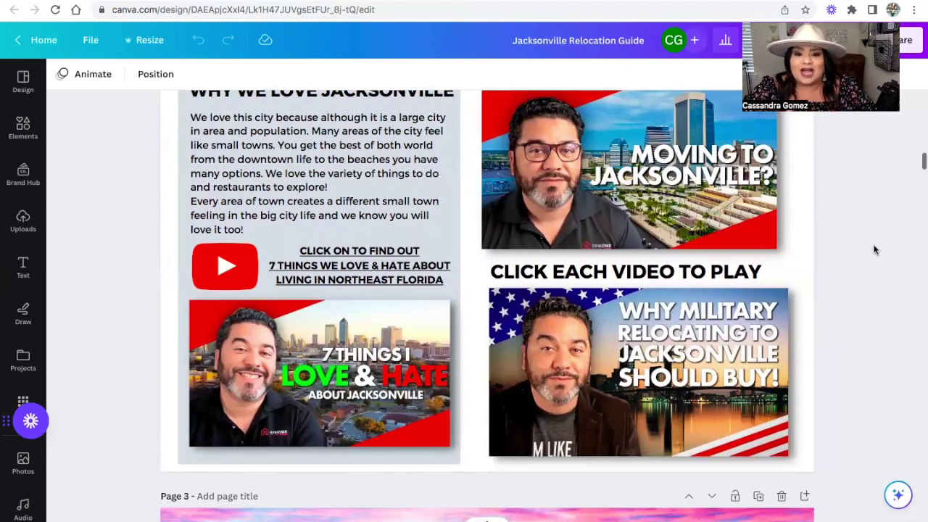
# Select the "Mayo Clinic" text in the Healthcare list on page 3 of the guide.
pyautogui.scroll(-5, 874, 250)
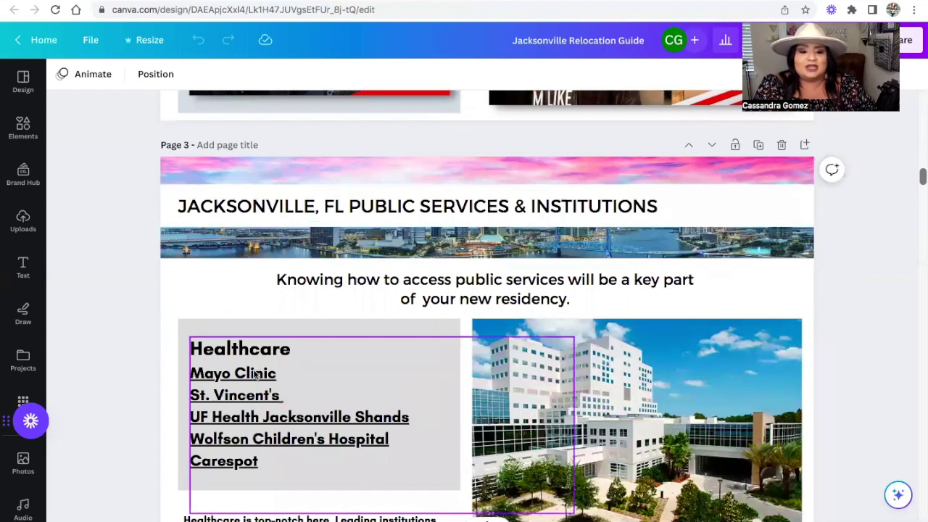
pyautogui.click(255, 374)
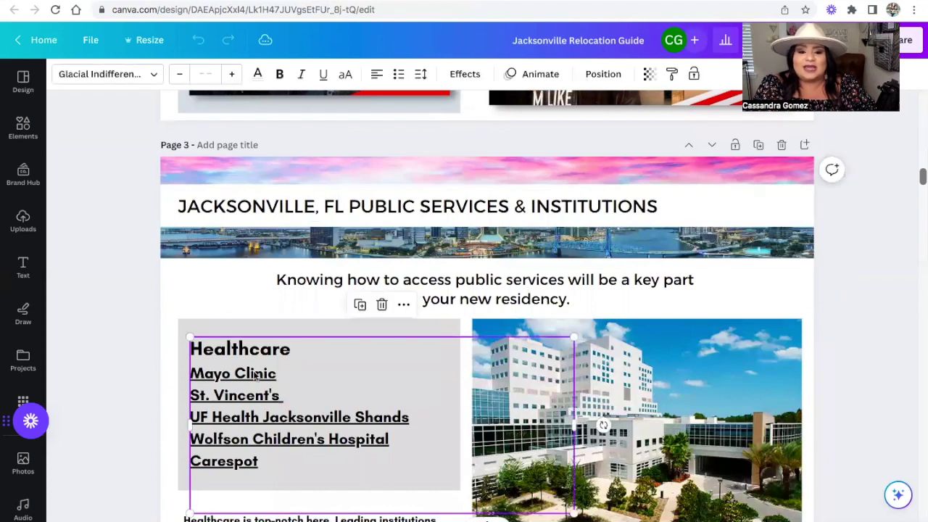
pyautogui.click(279, 374)
pyautogui.moveTo(276, 374); pyautogui.dragTo(188, 373)
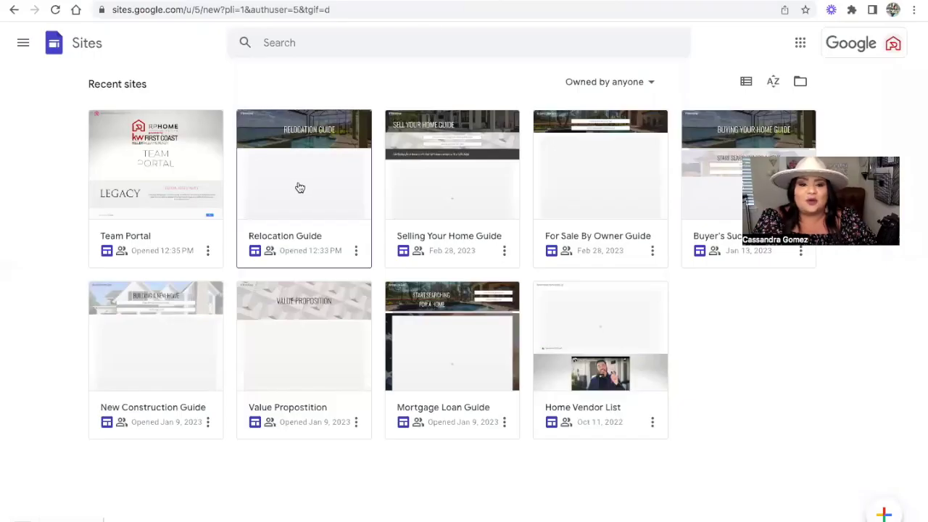
# Open the Relocation Guide site in Google Sites, select the embedded guide below the header and choose to insert content from Drive.
pyautogui.click(297, 187)
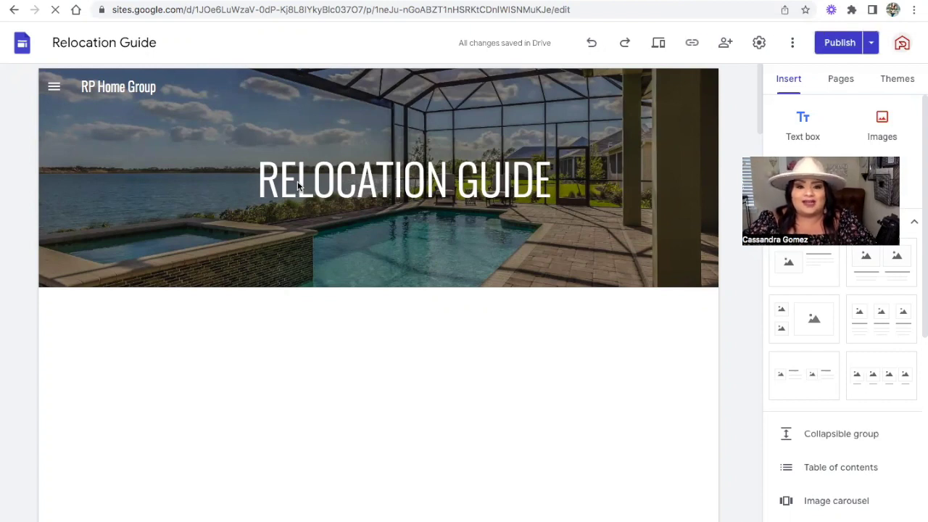
pyautogui.click(297, 182)
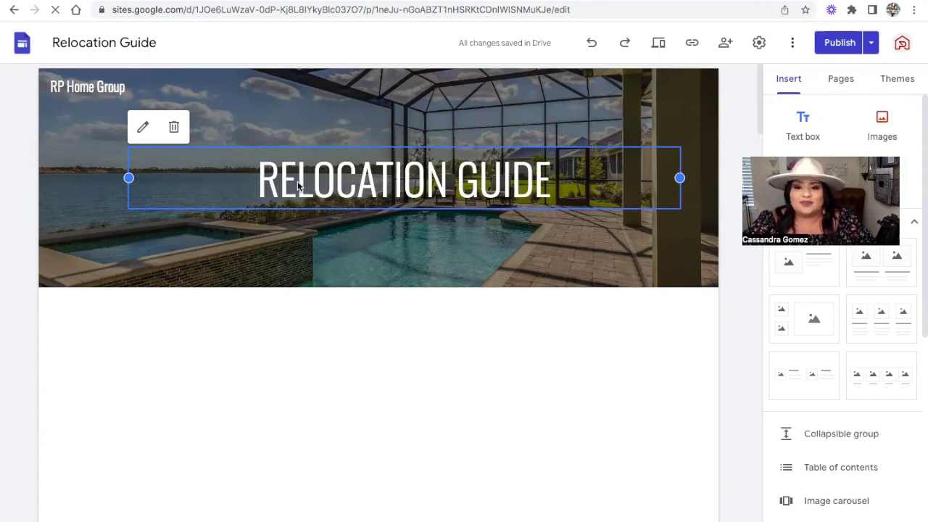
pyautogui.scroll(-1, 343, 399)
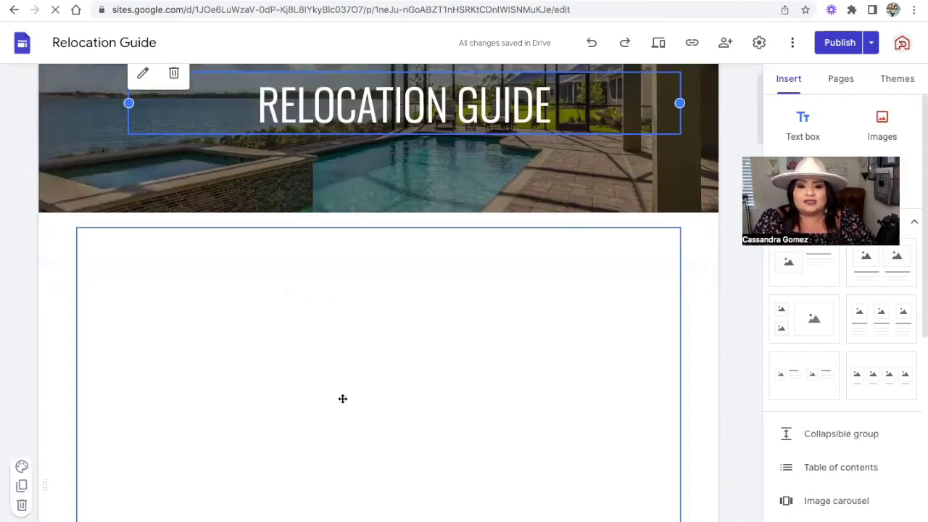
pyautogui.click(418, 338)
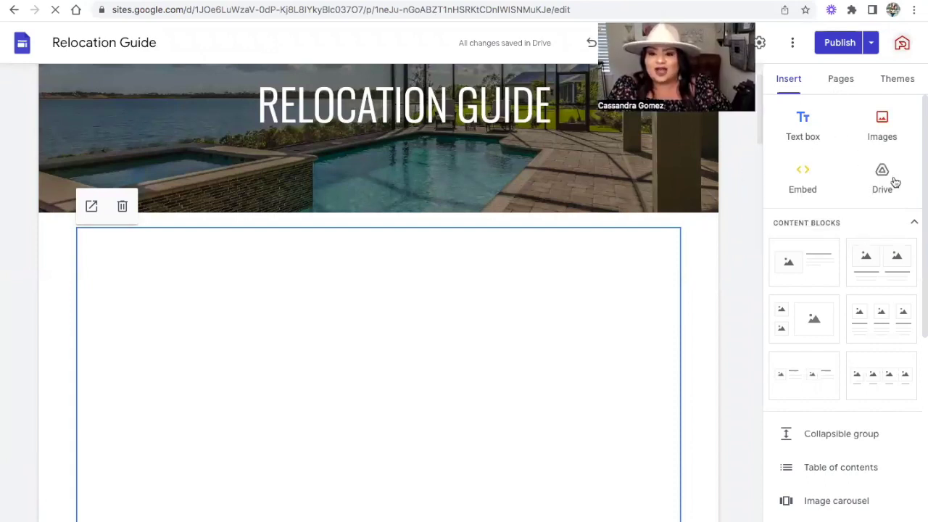
pyautogui.click(882, 176)
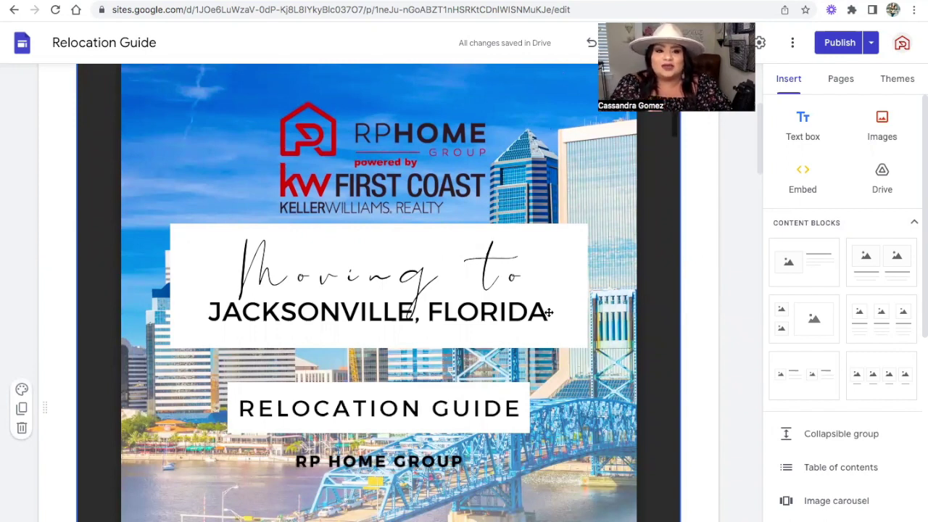
# Switch to the RP Home Group Team Site preview and open the bit.ly/RPHBuyerSucessGuide link in an incognito window.
pyautogui.click(256, 9)
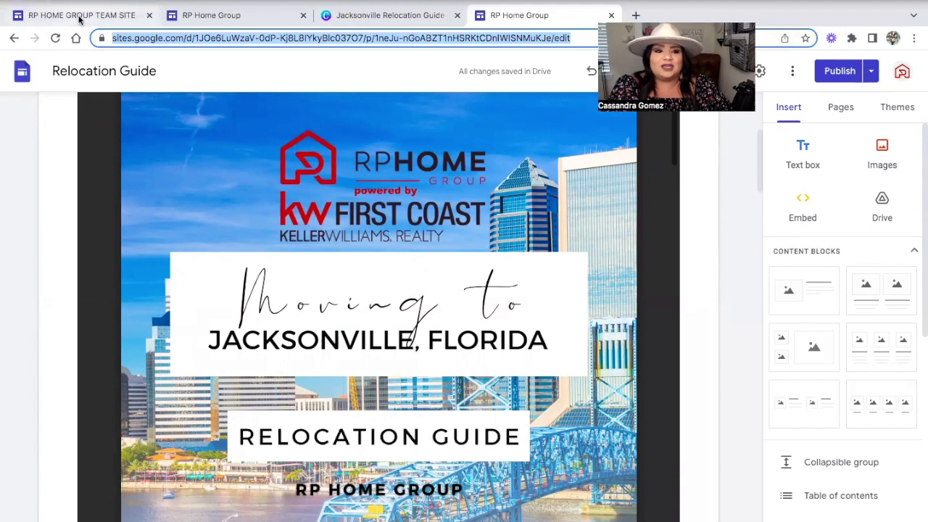
pyautogui.click(80, 17)
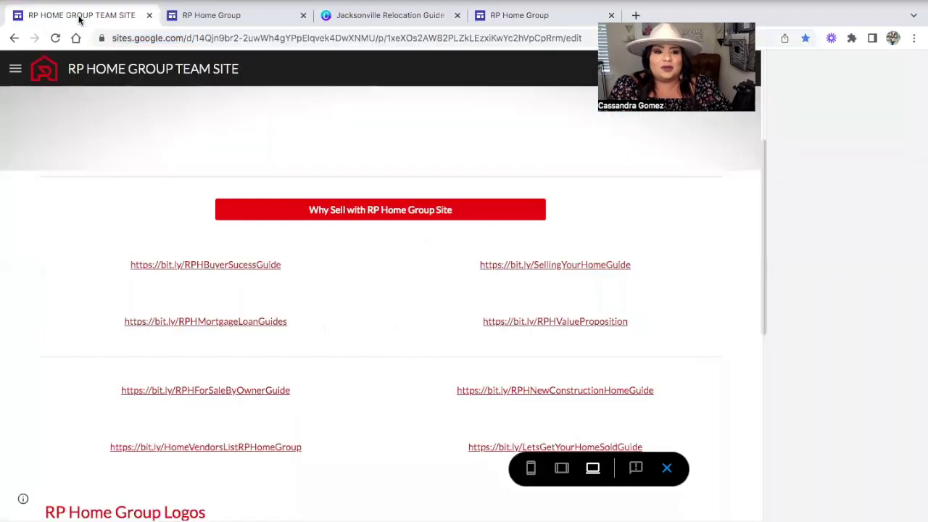
pyautogui.scroll(3, 206, 117)
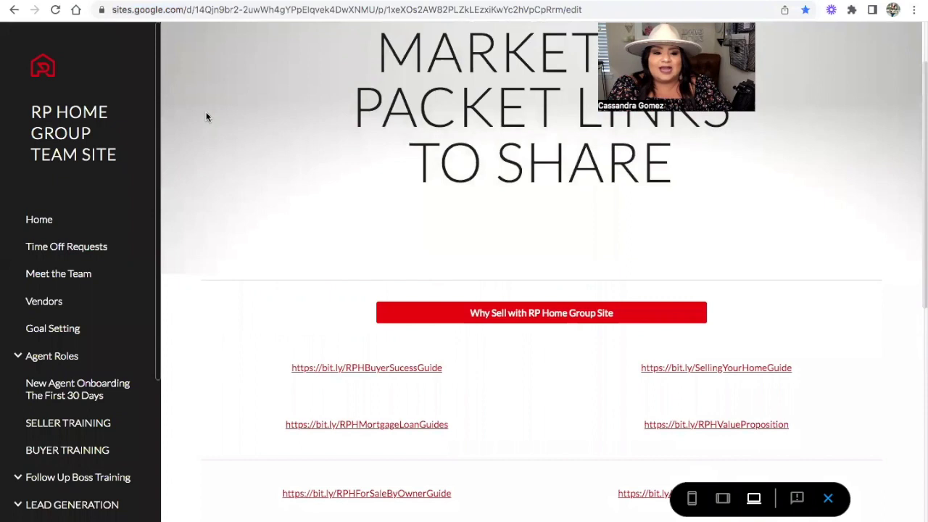
pyautogui.scroll(-3, 206, 117)
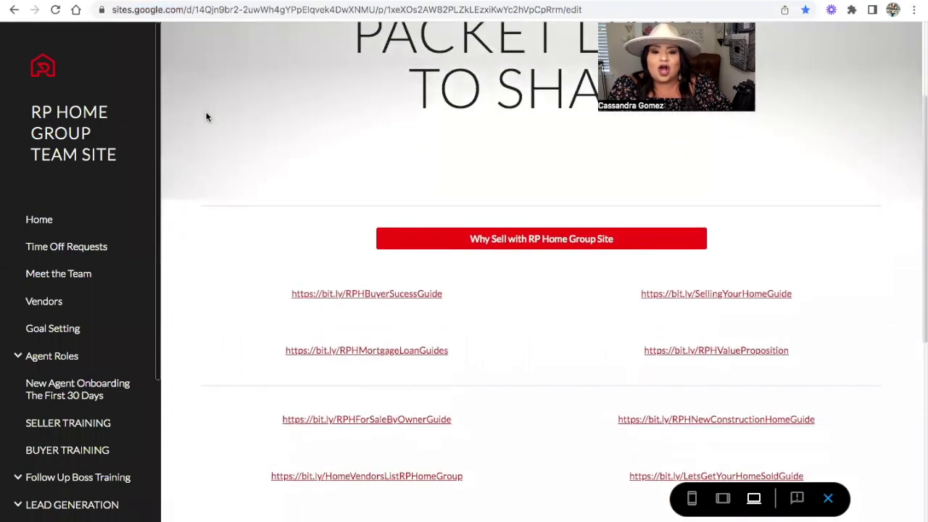
pyautogui.scroll(-1, 206, 117)
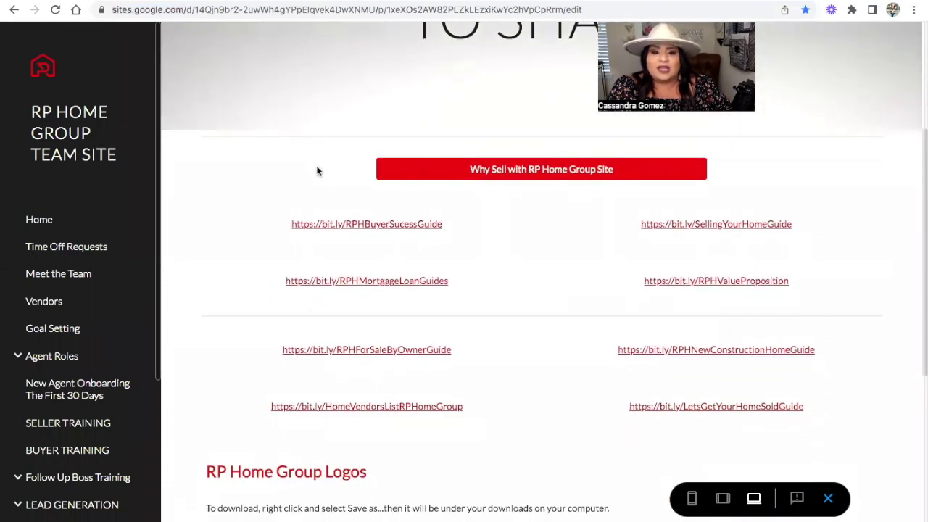
pyautogui.rightClick(327, 229)
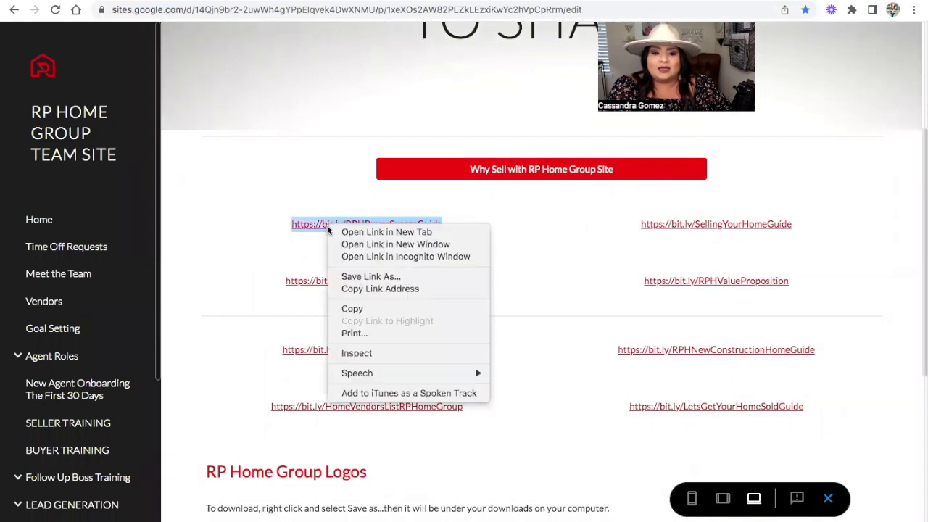
pyautogui.click(353, 256)
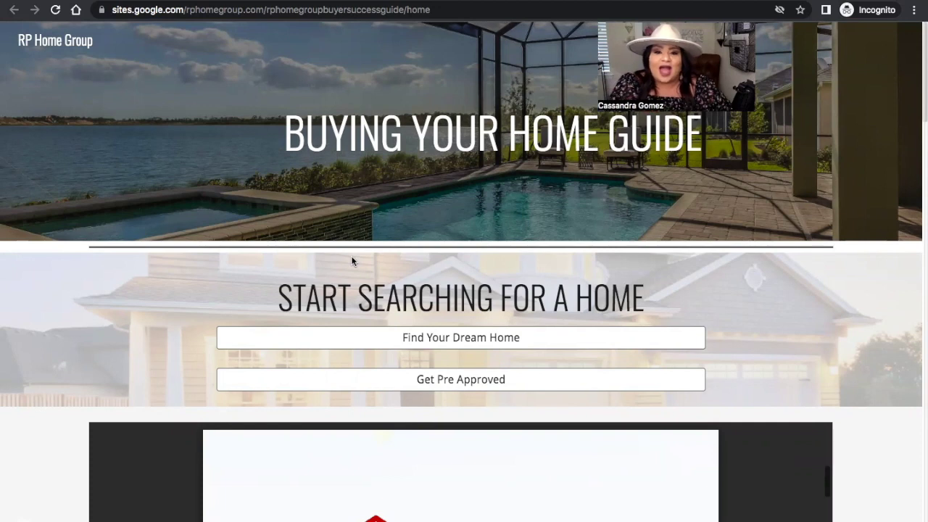
# Examine the Buying Your Home Guide page, including its home search section and the embedded Home Buying Success Plan.
pyautogui.scroll(-5, 353, 261)
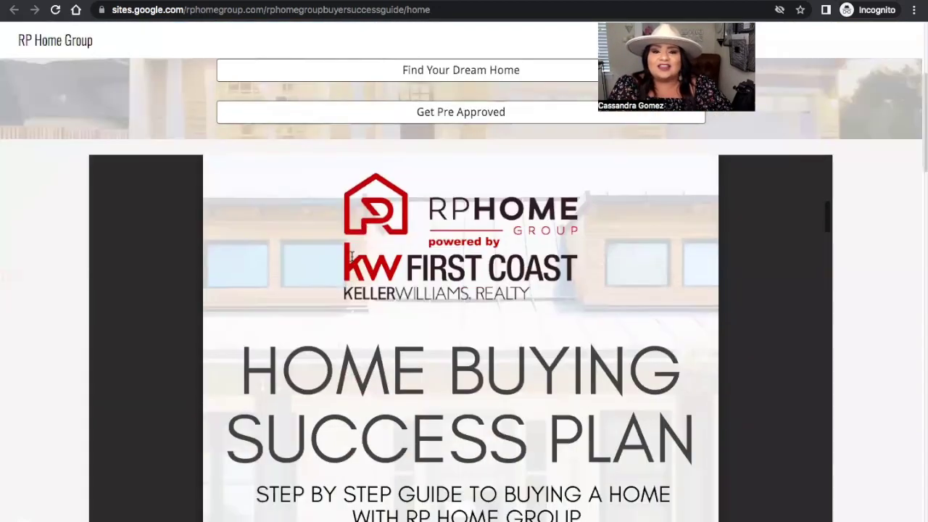
pyautogui.scroll(1, 352, 258)
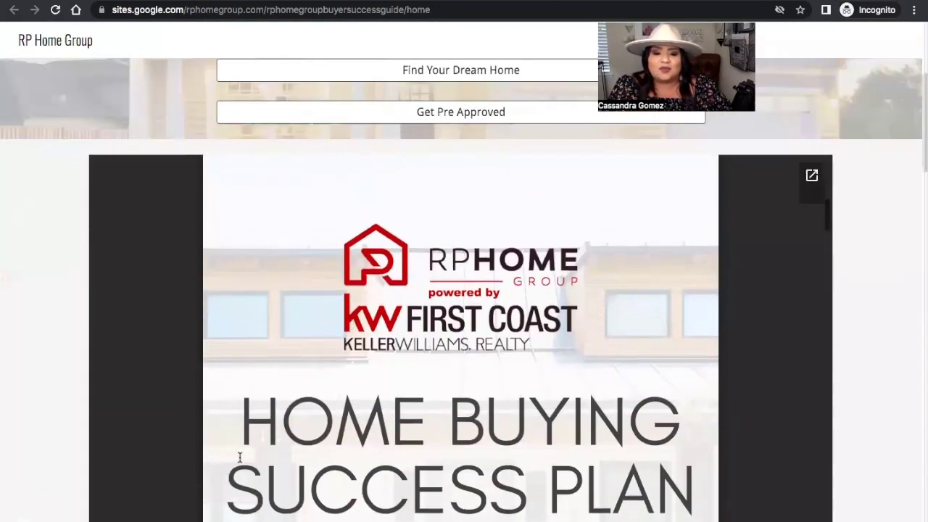
pyautogui.scroll(-4, 123, 474)
pyautogui.scroll(3, 123, 475)
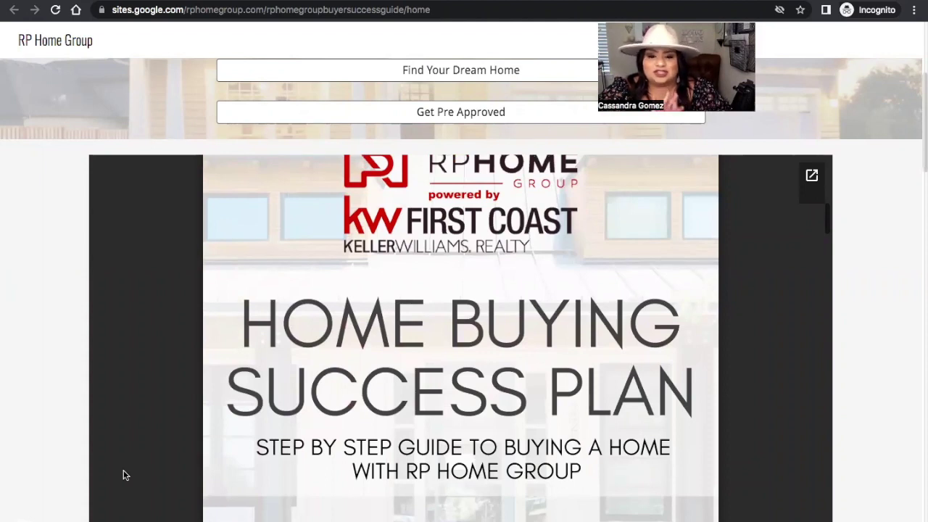
pyautogui.scroll(3, 122, 477)
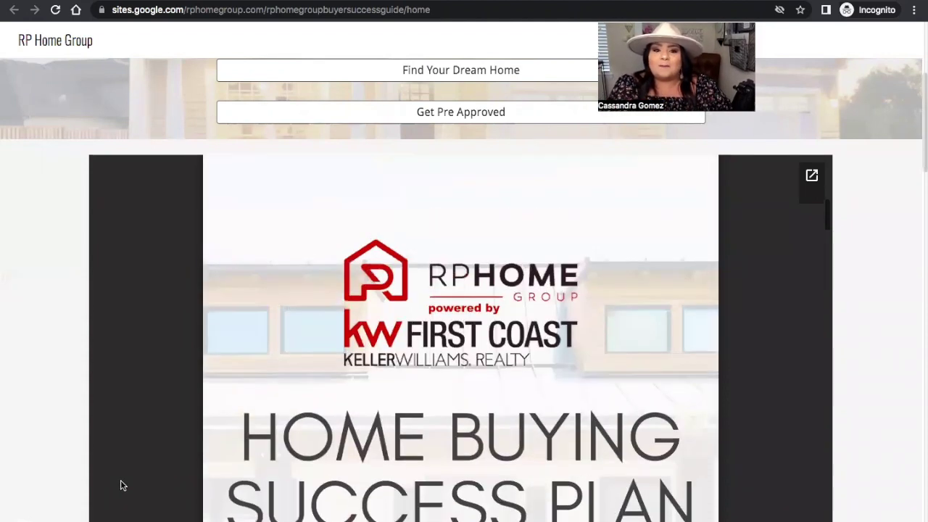
pyautogui.scroll(3, 43, 424)
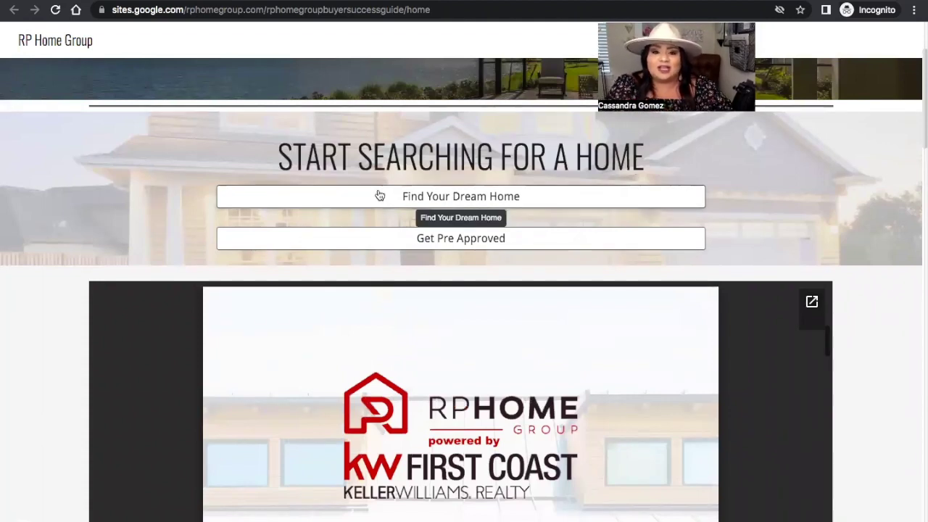
pyautogui.scroll(-3, 82, 431)
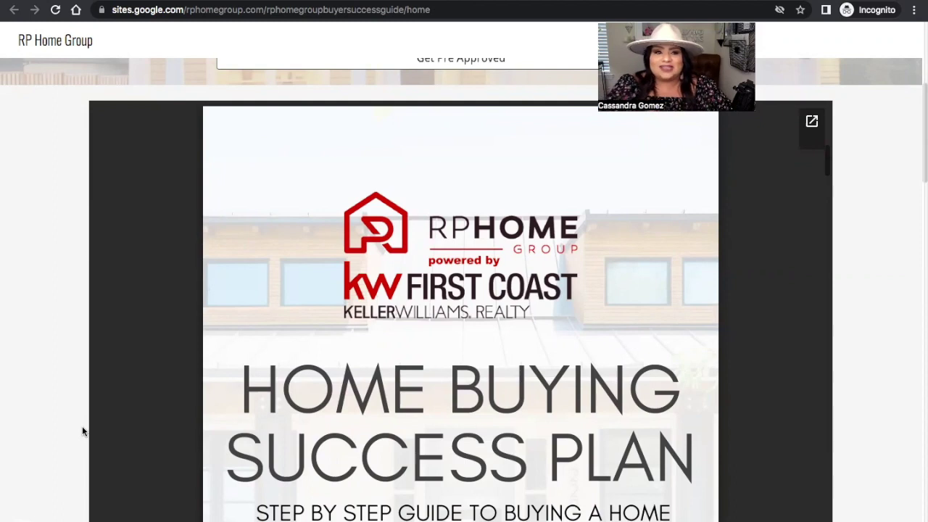
pyautogui.scroll(5, 82, 432)
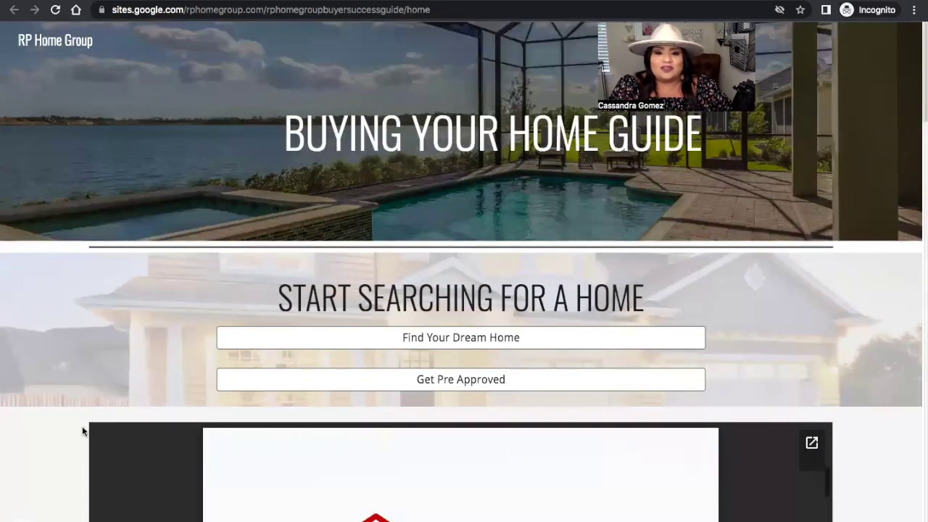